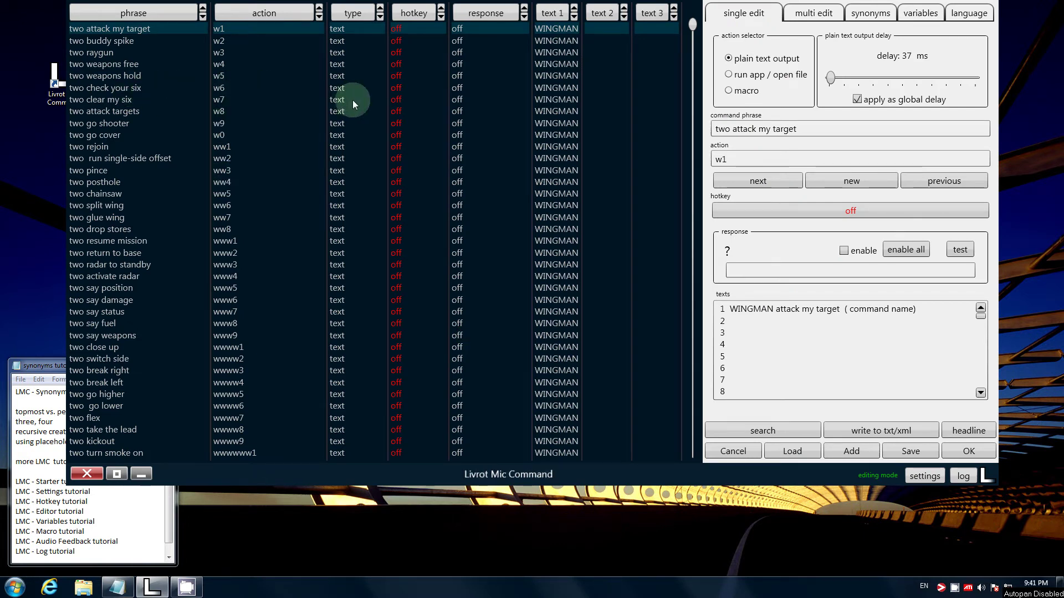
Open the synonym settings and delete all existing synonym groups, confirming the deletion
click(882, 21)
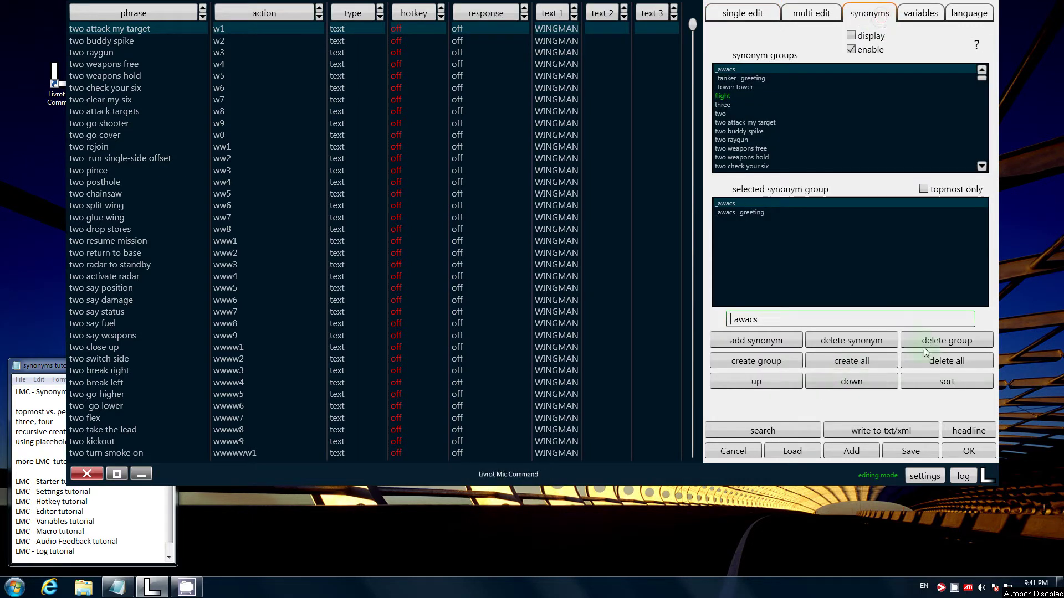
click(936, 361)
click(527, 331)
Create a new synonym group for every phrase in the command list, confirming the creation
click(855, 361)
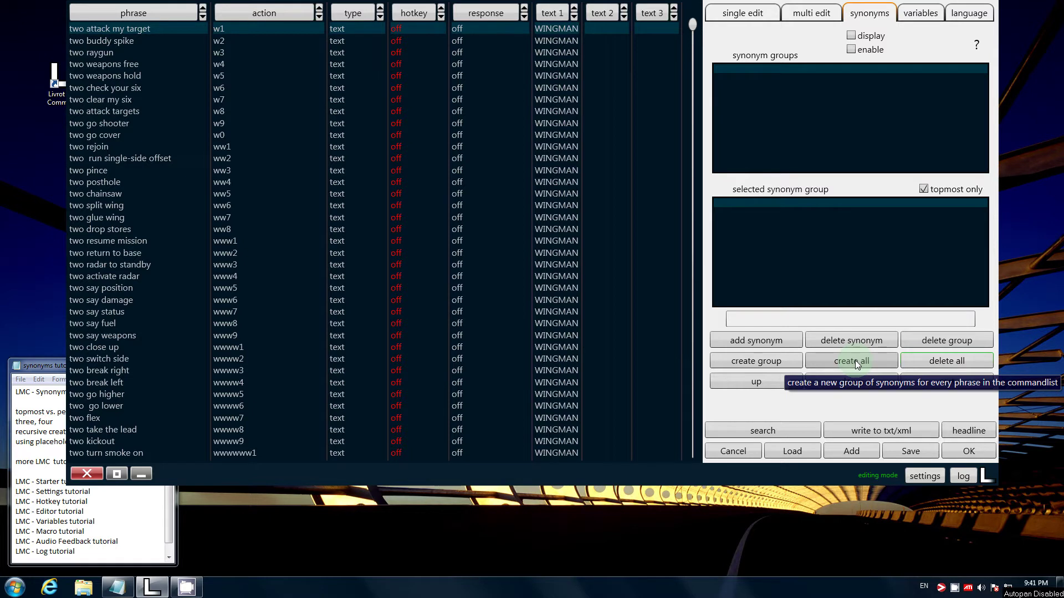
click(855, 360)
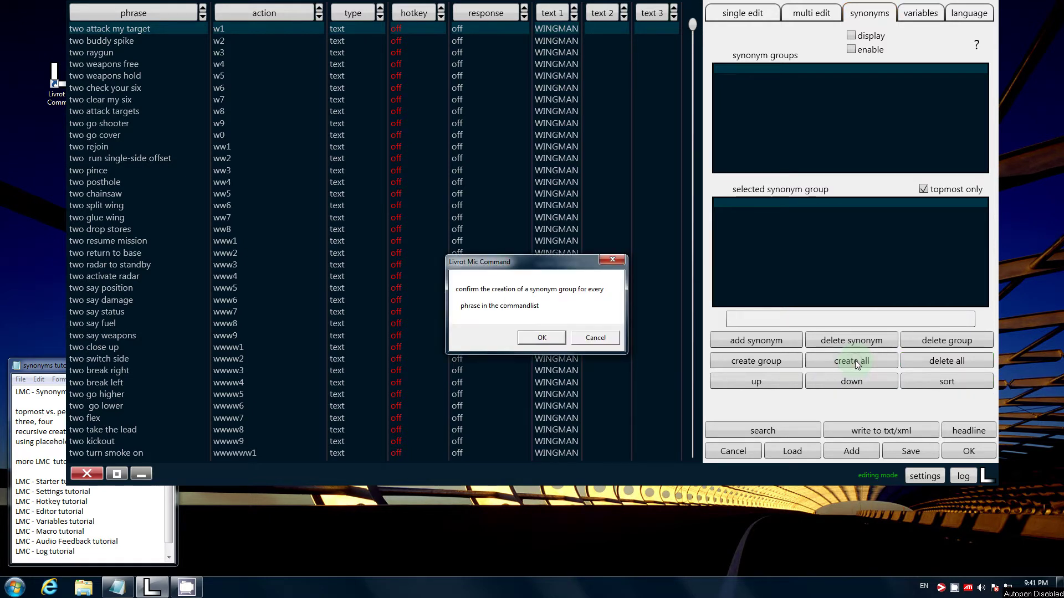
click(555, 339)
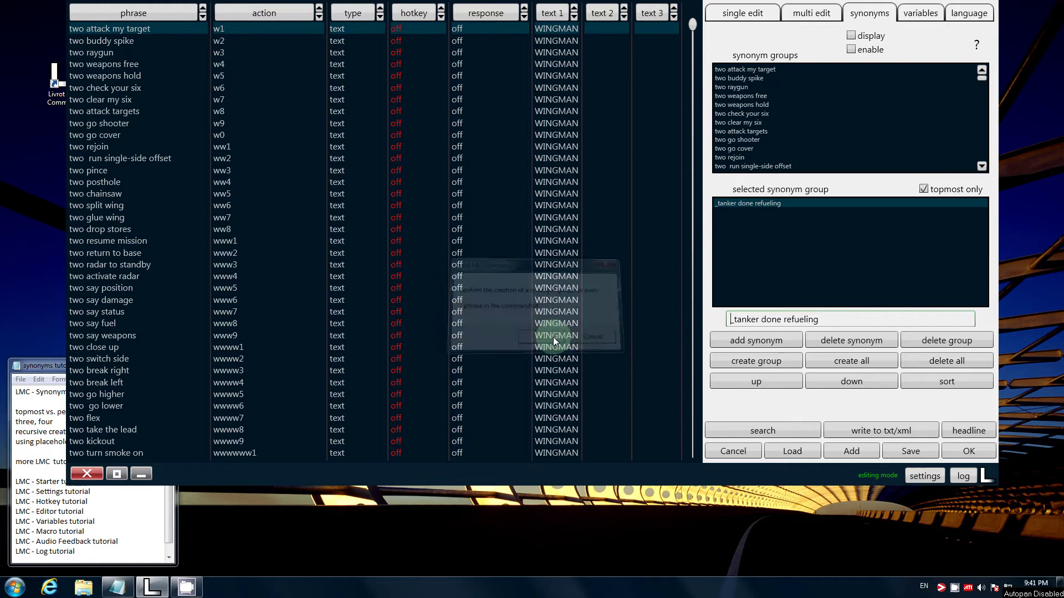
click(980, 106)
drag(979, 109, 993, 73)
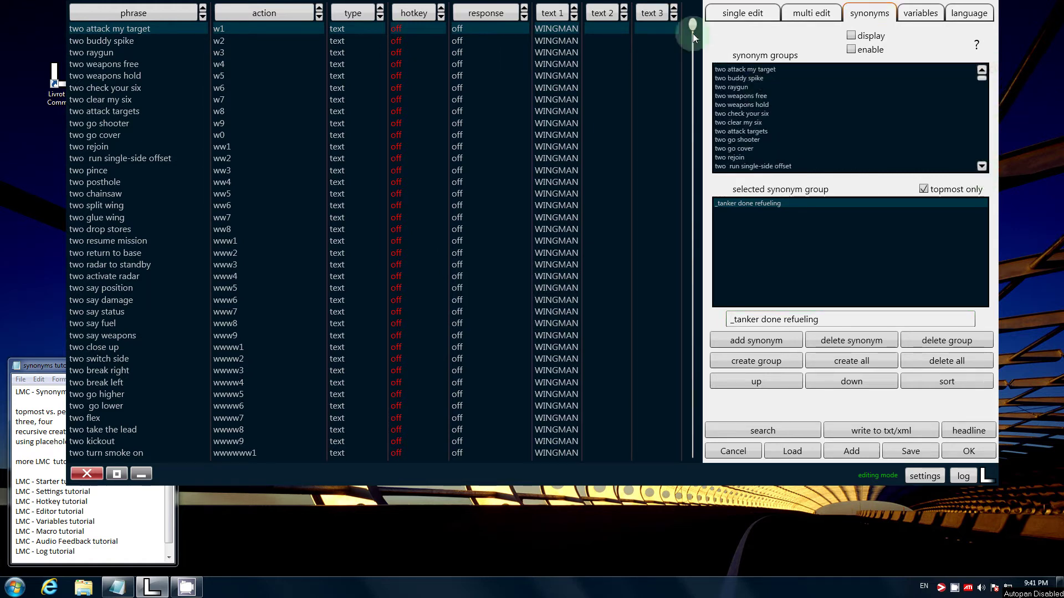
click(129, 67)
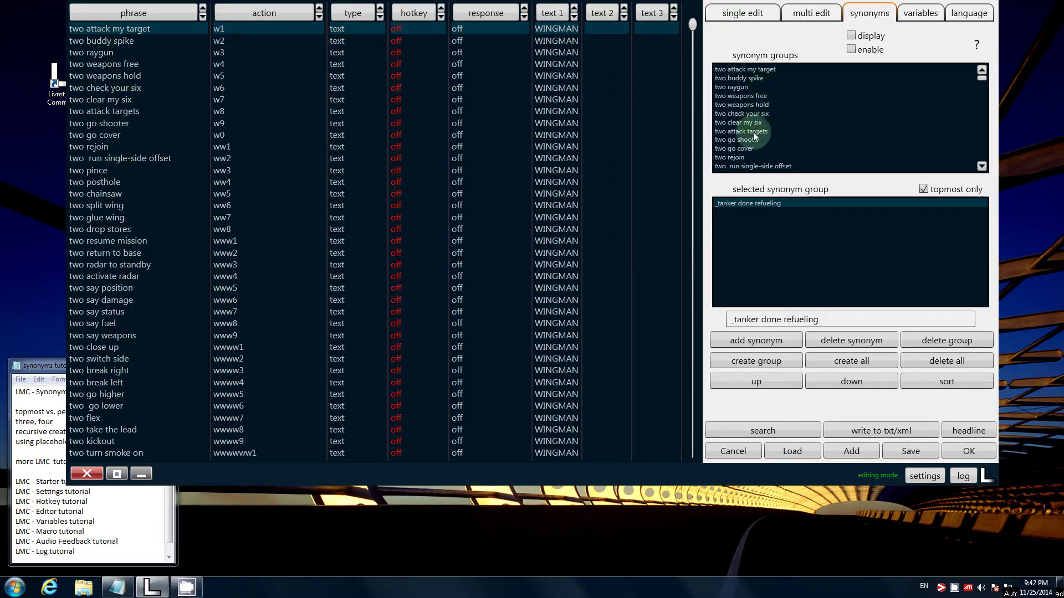
Select the "two weapons free" synonym group and switch its topmost-only option off and back on
click(748, 97)
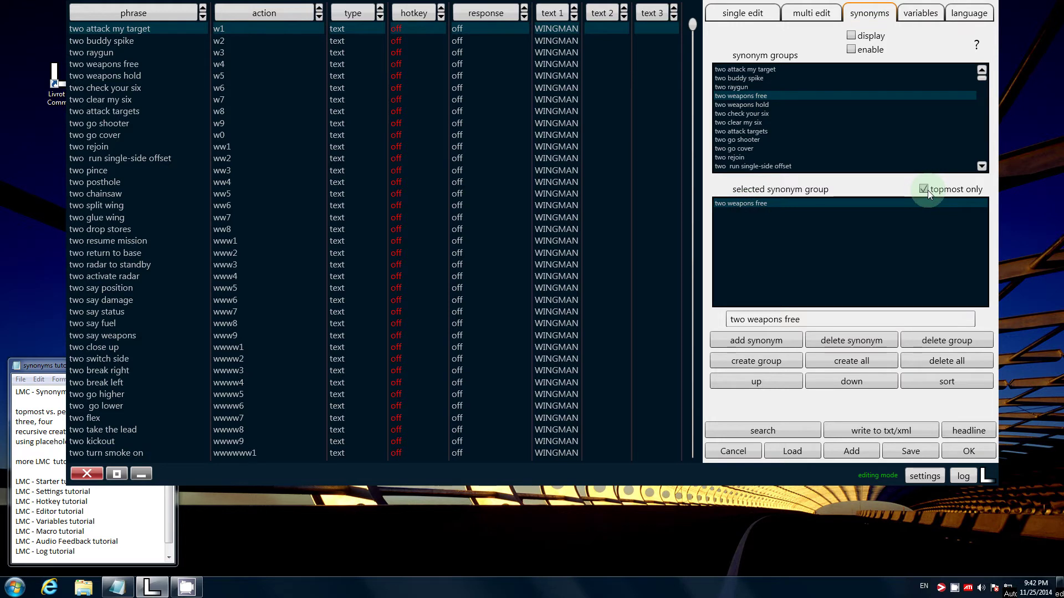
mouse_move(928, 190)
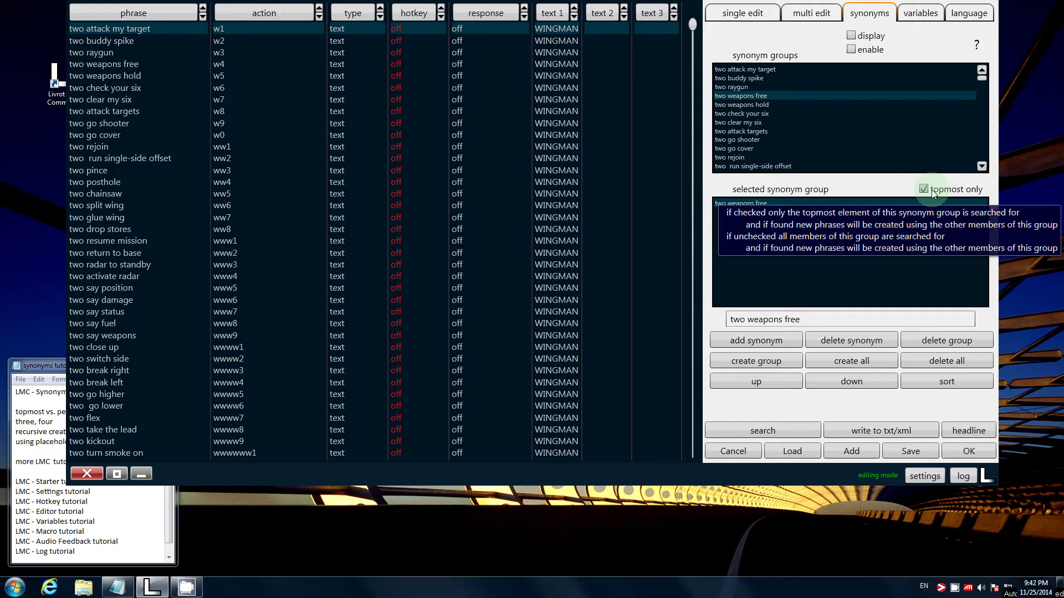
click(932, 190)
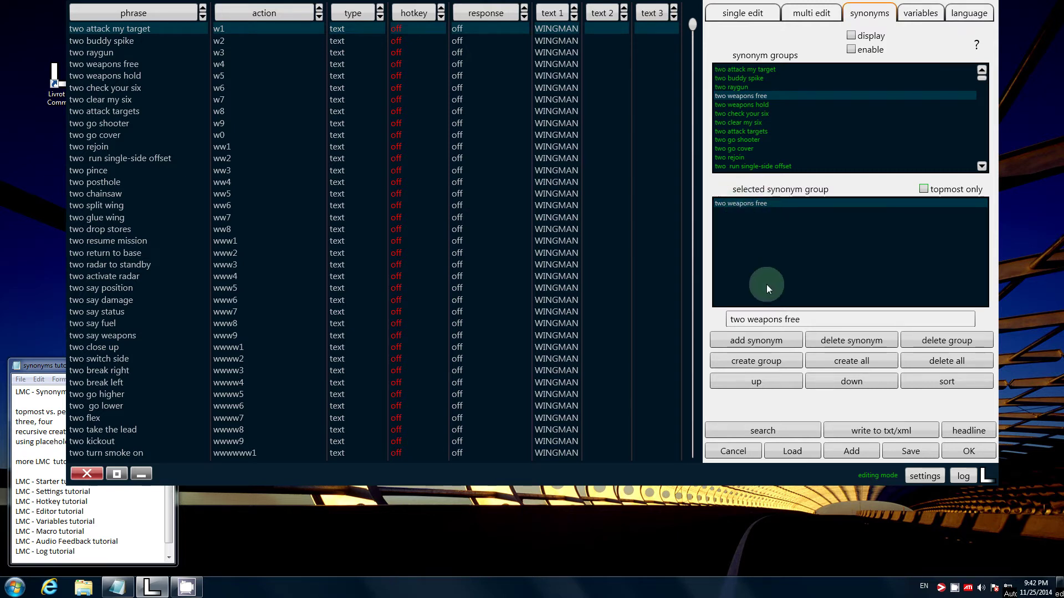
click(924, 189)
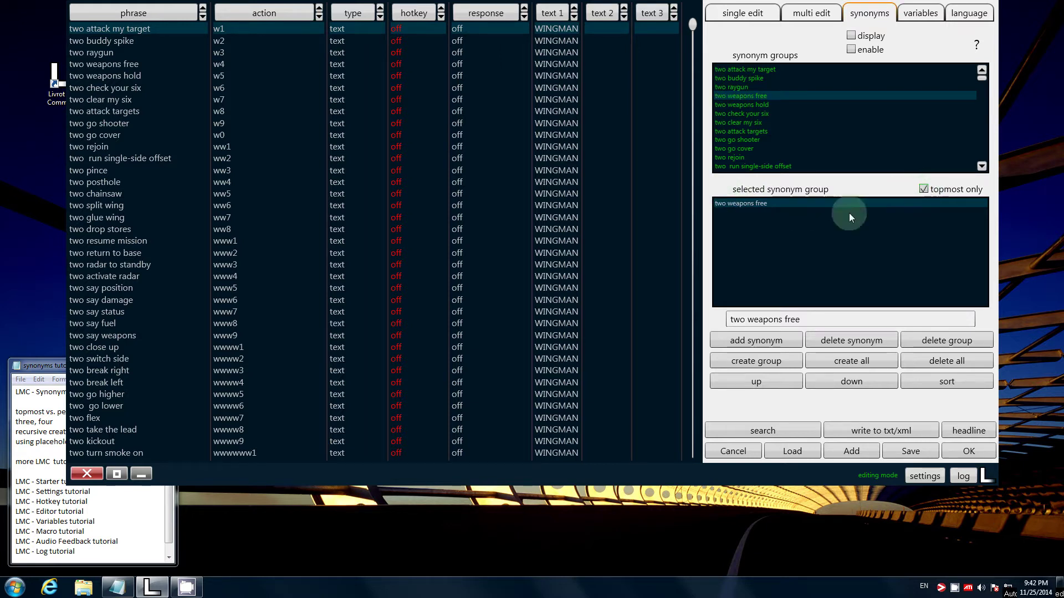
Add the synonyms "two fire when ready" and "two fire at will" to the "two weapons free" group
click(759, 342)
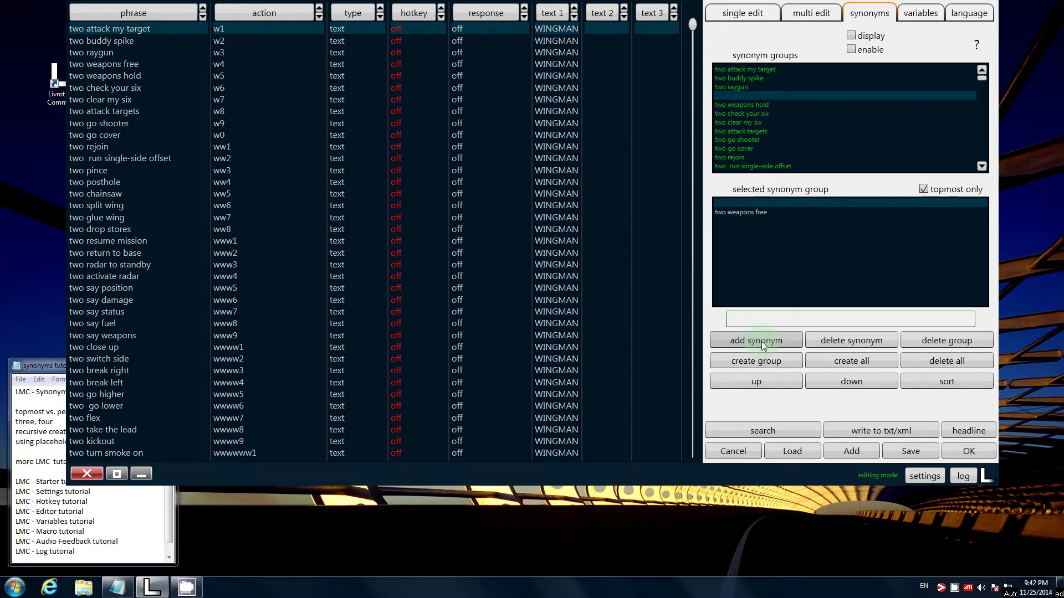
text(two)
text(fire when ready)
click(761, 341)
click(764, 346)
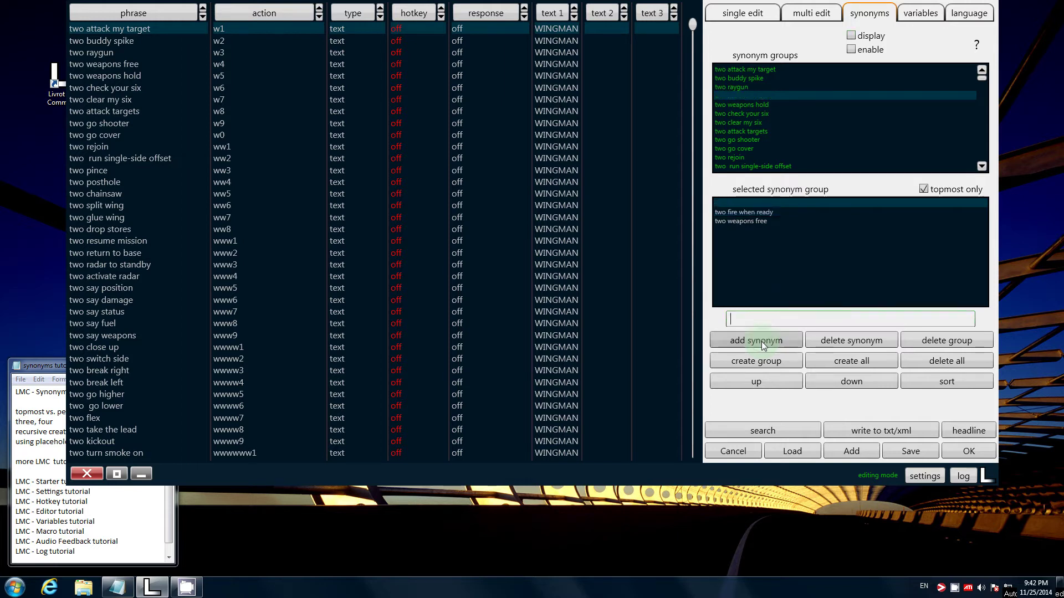
text(two fire at will)
click(764, 344)
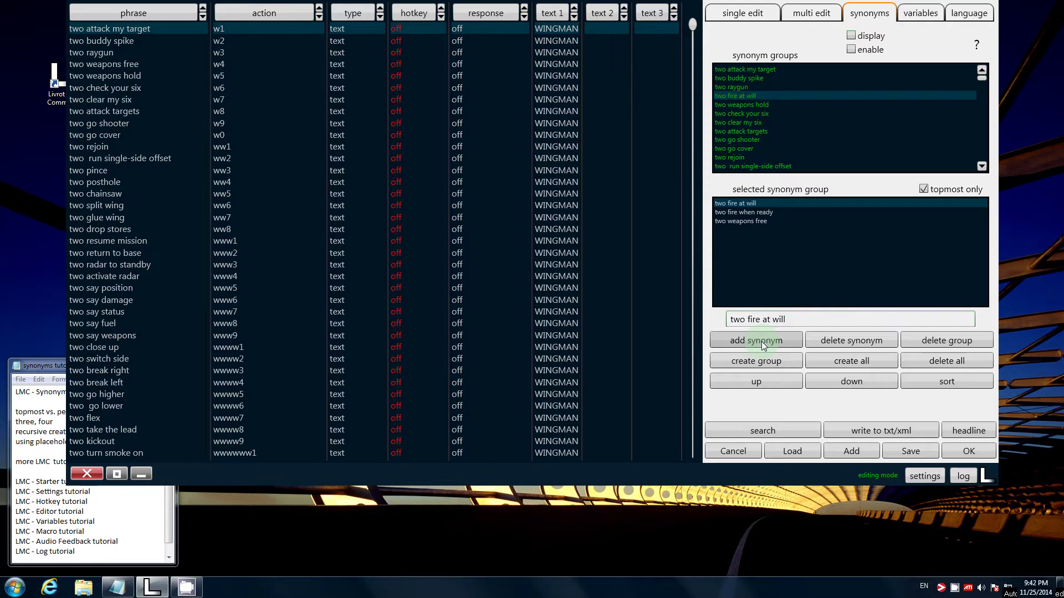
Move "two weapons free" above the other two synonyms to the top of its group
click(755, 221)
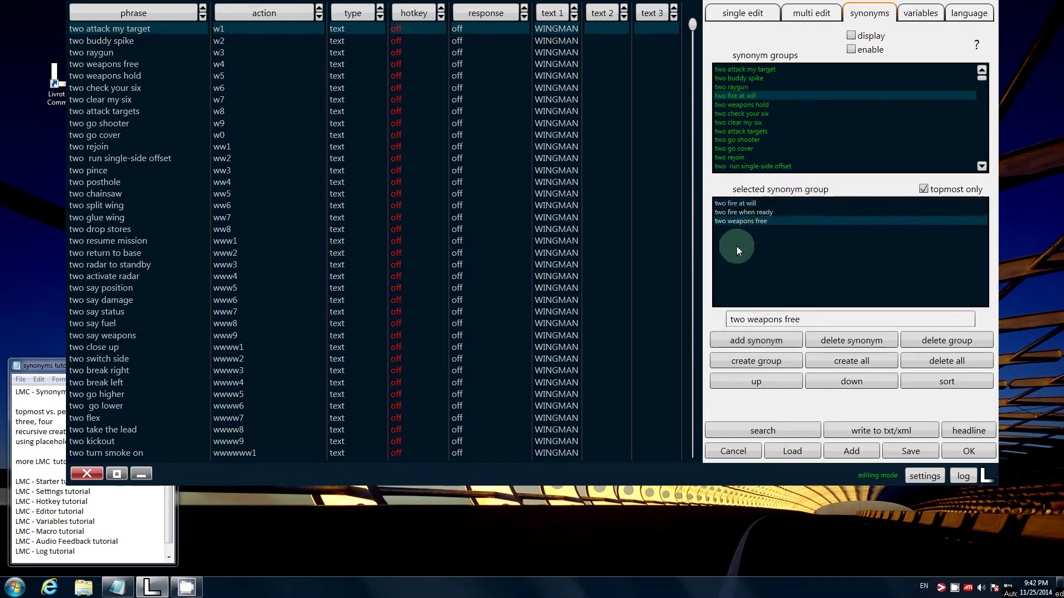
click(746, 381)
click(746, 381)
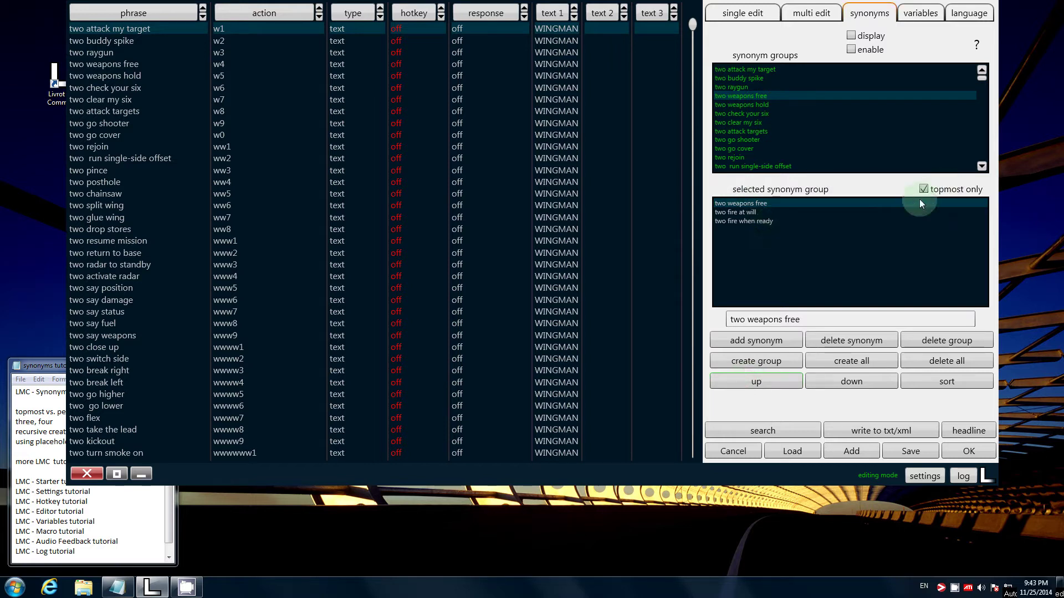
Move "two weapons free" down one place in its group, and enable and display synonyms in the command list
click(853, 385)
click(851, 50)
click(856, 37)
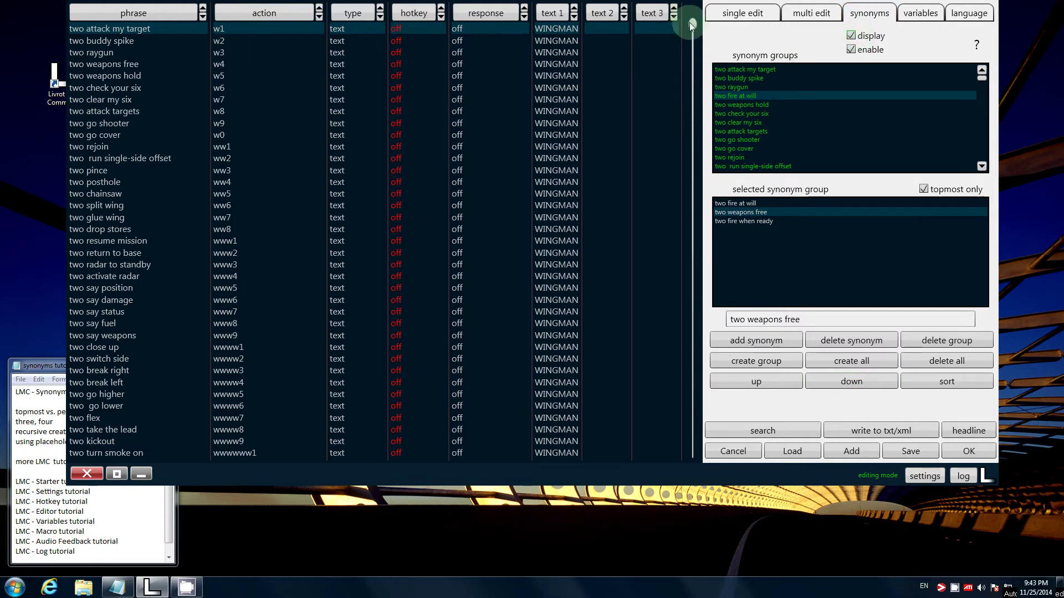
drag(691, 28, 647, 21)
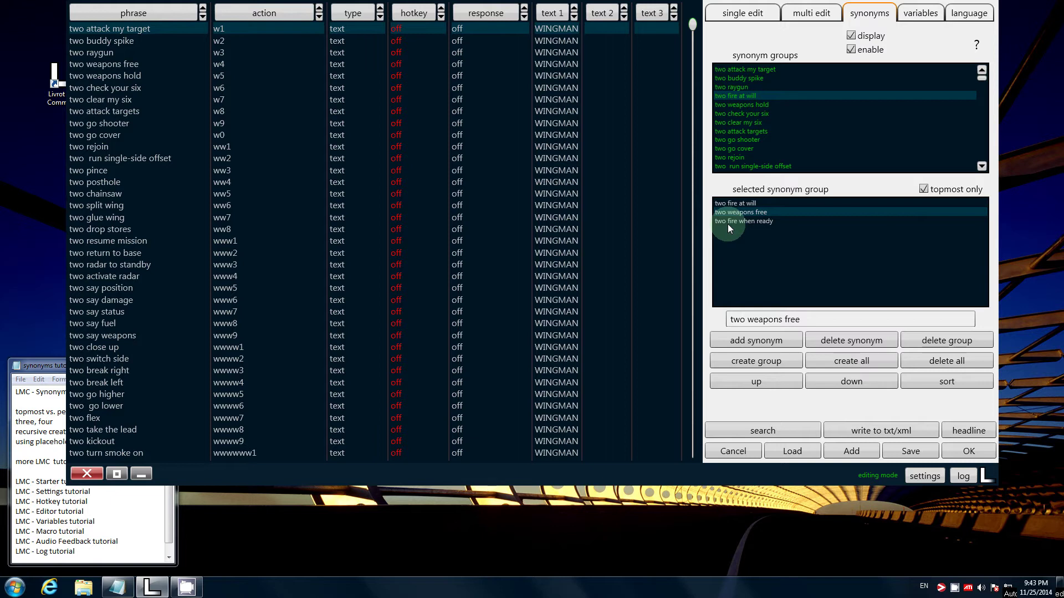
Restore "two weapons free" as the topmost entry of its synonym group
click(751, 203)
click(769, 382)
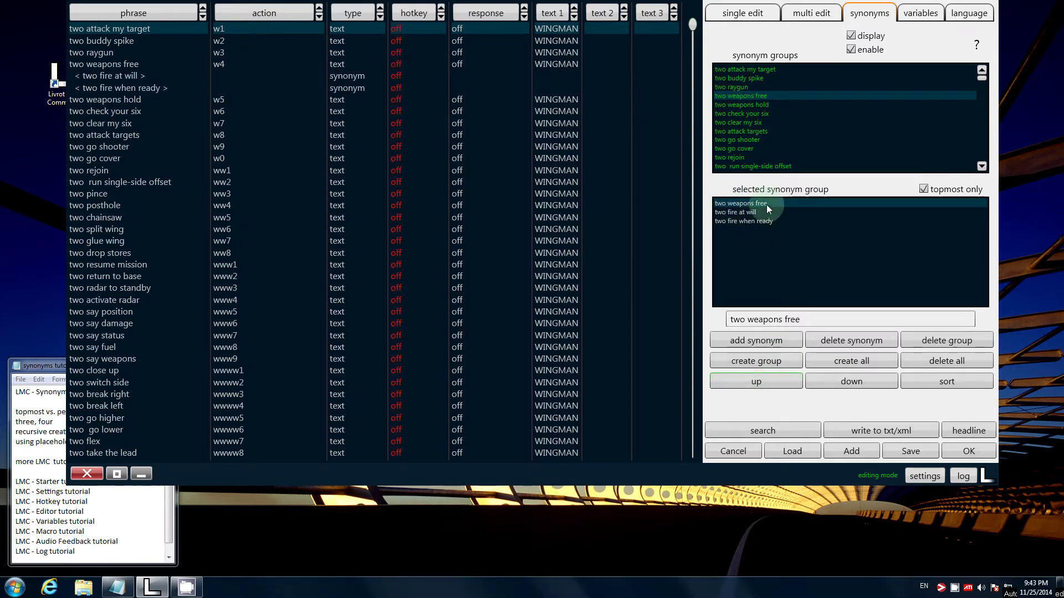
click(745, 211)
Switch the synonym display off and back on, and enlarge the window to show more of the command list
click(858, 39)
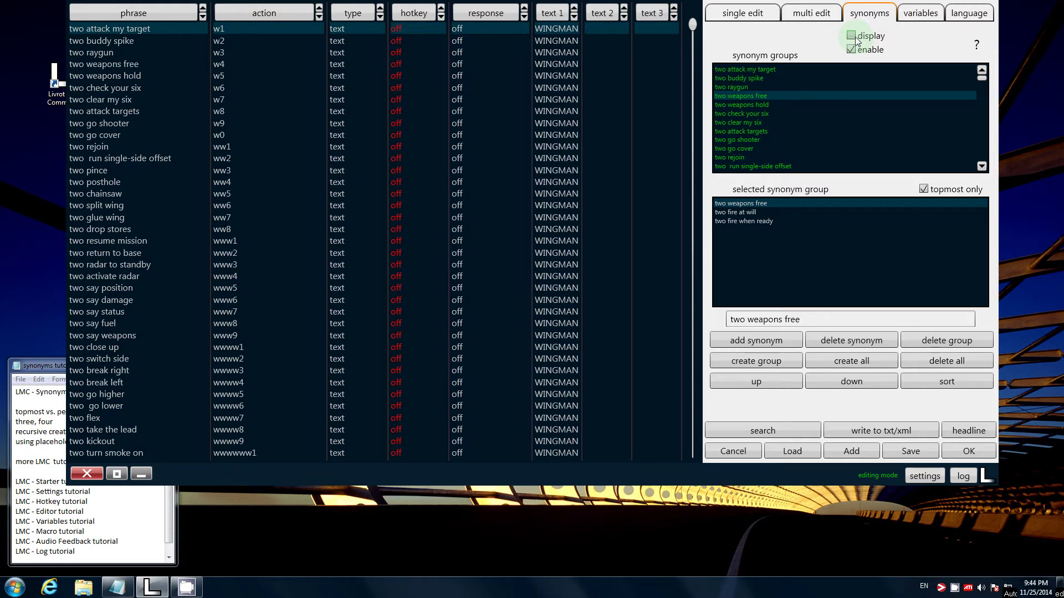
click(857, 40)
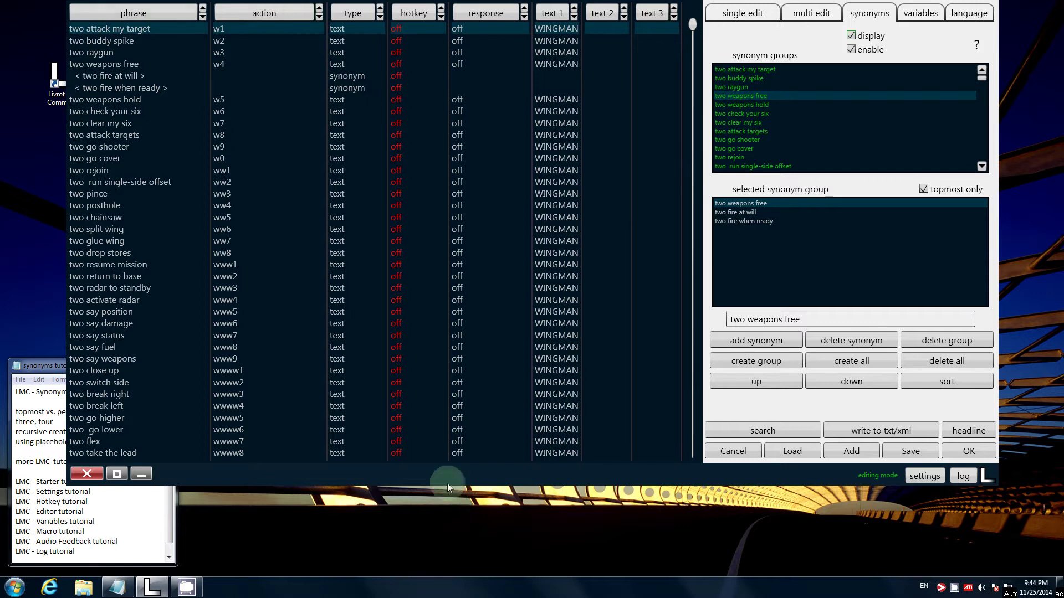
drag(445, 469, 398, 557)
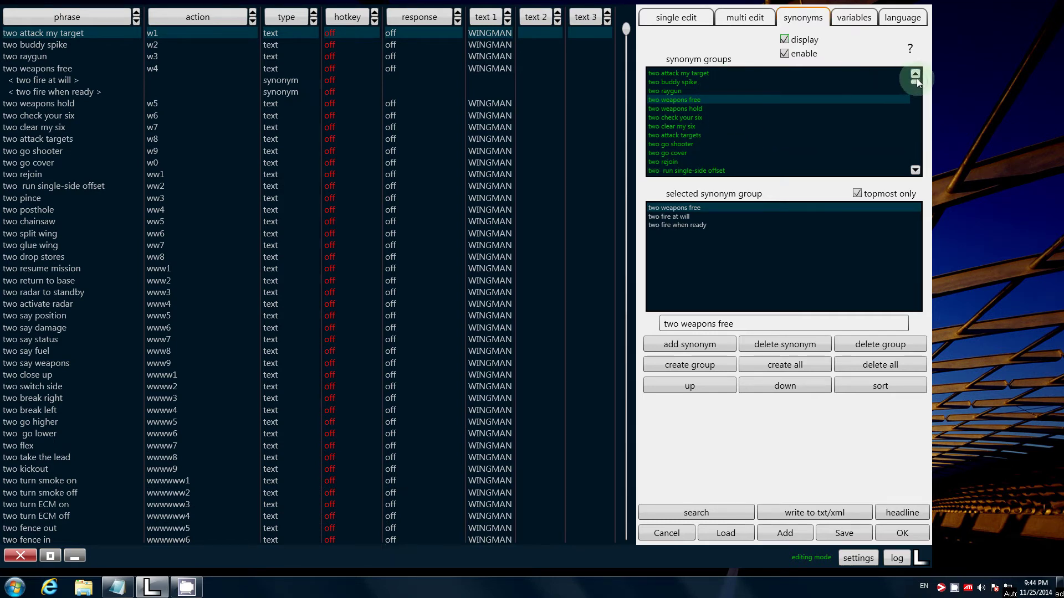
Create a new synonym group containing "two" and "wingman", with "two" as its topmost entry
click(672, 73)
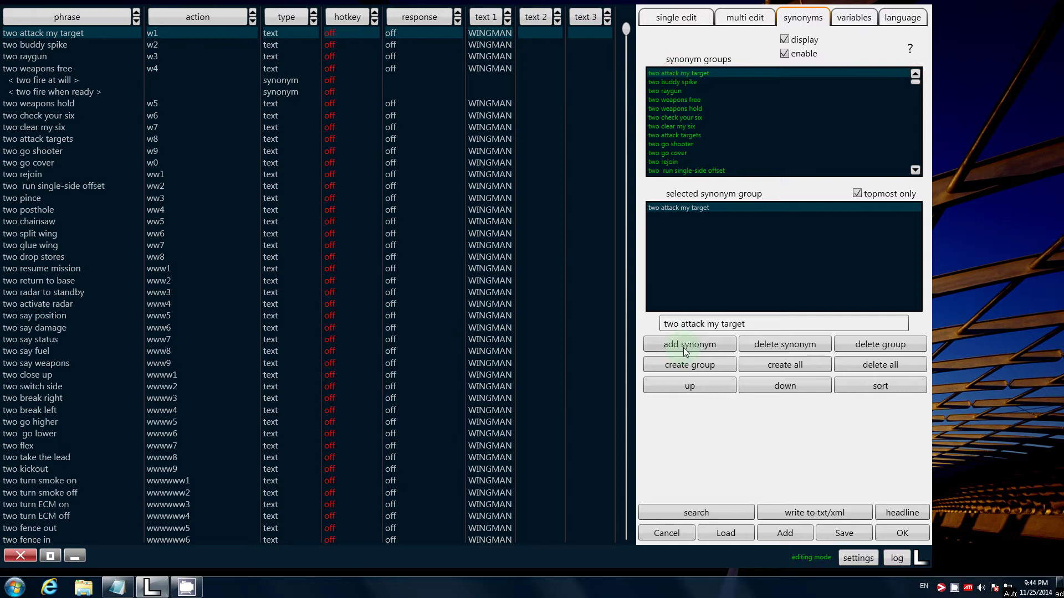
click(683, 363)
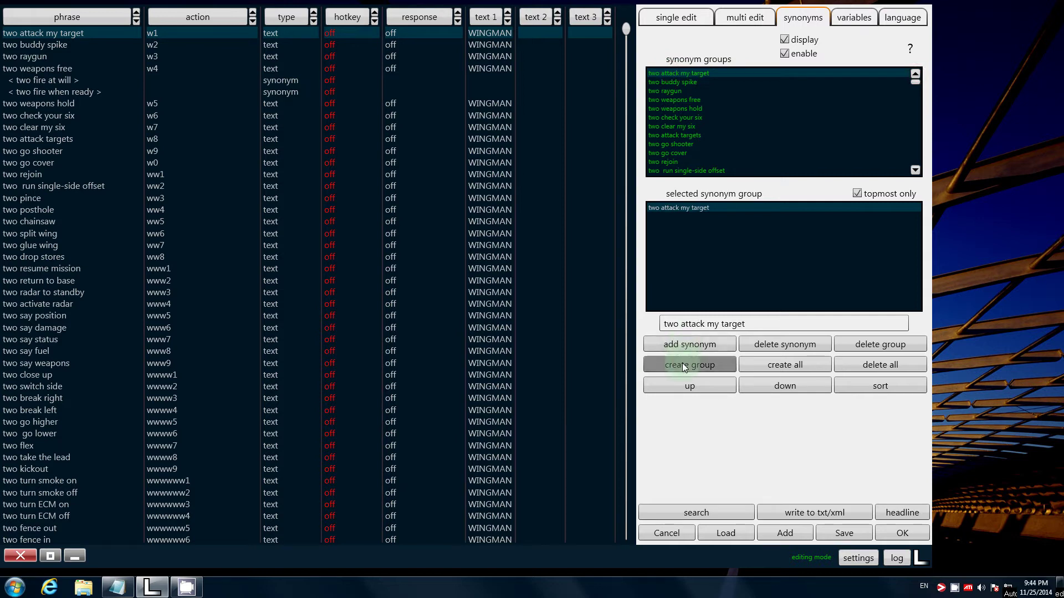
text(two)
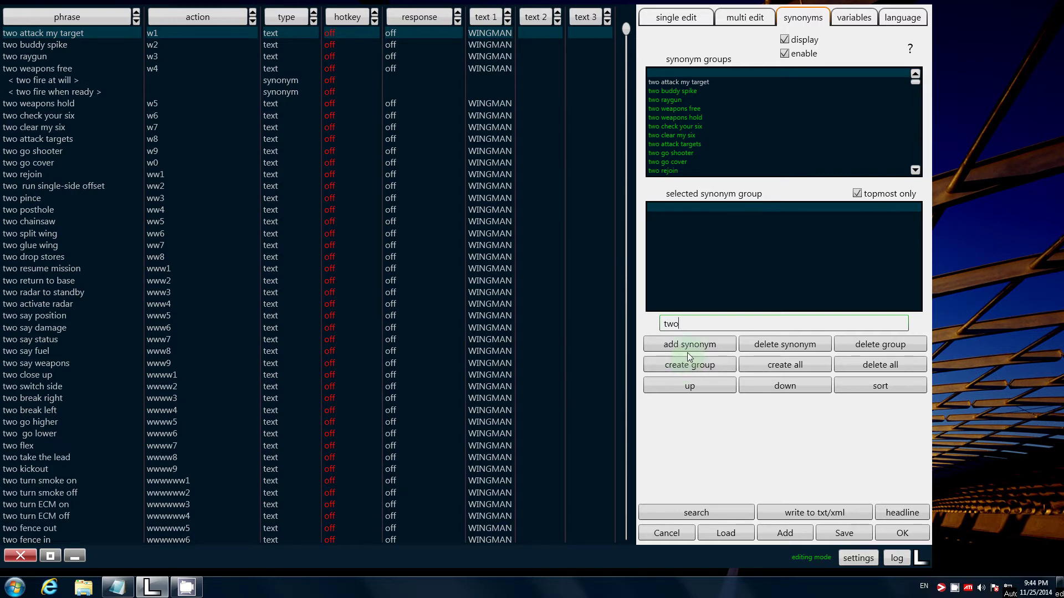
click(692, 347)
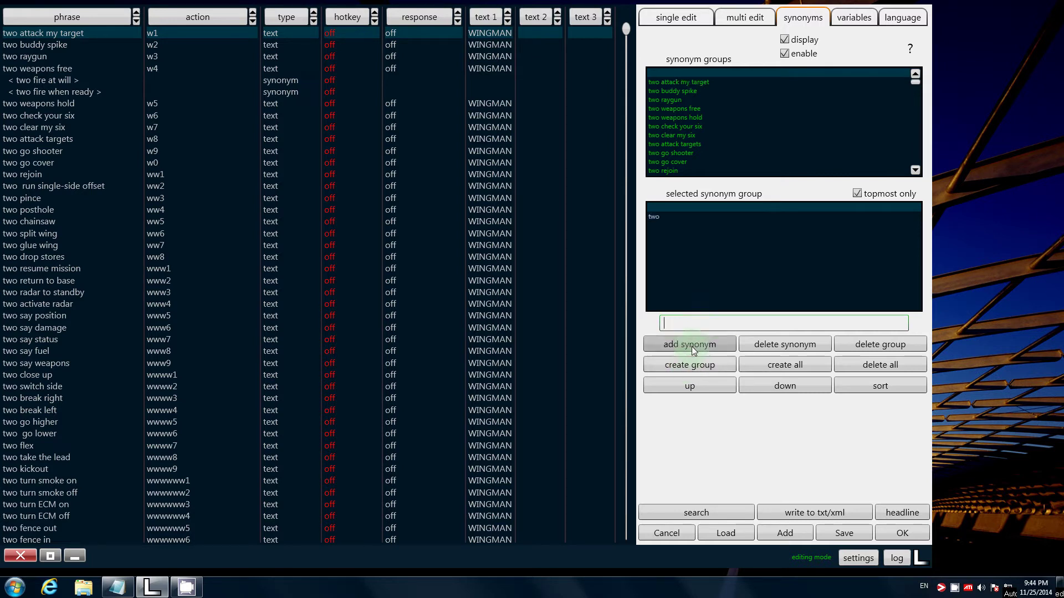
text(wingman)
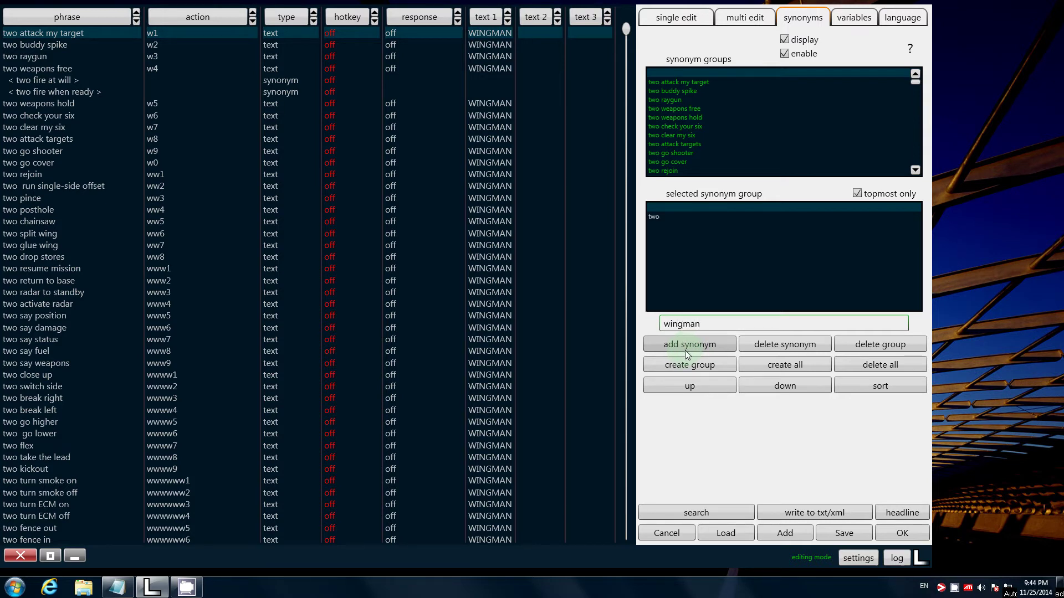
click(700, 358)
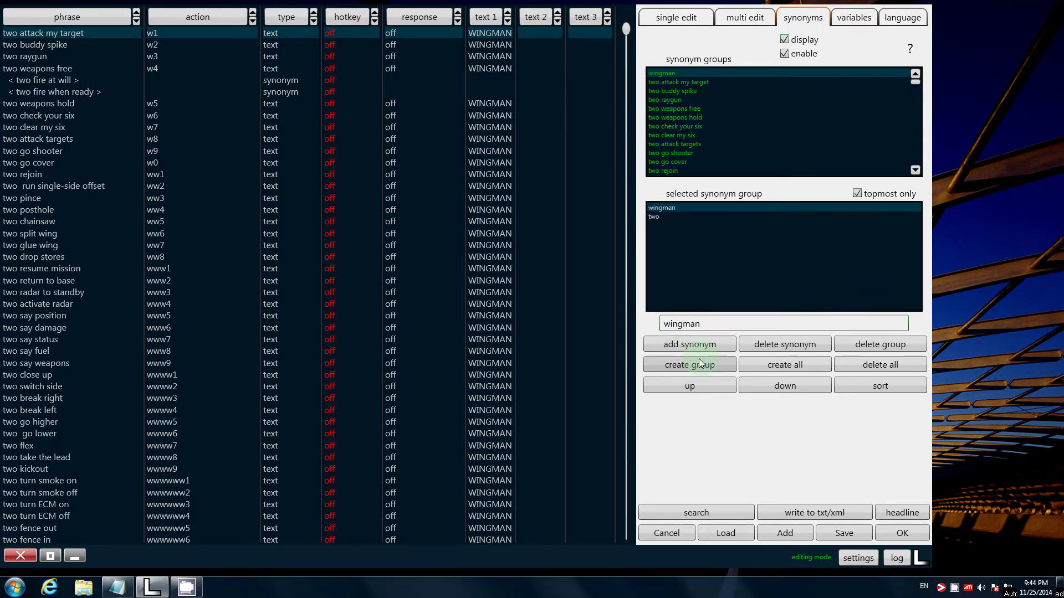
click(783, 384)
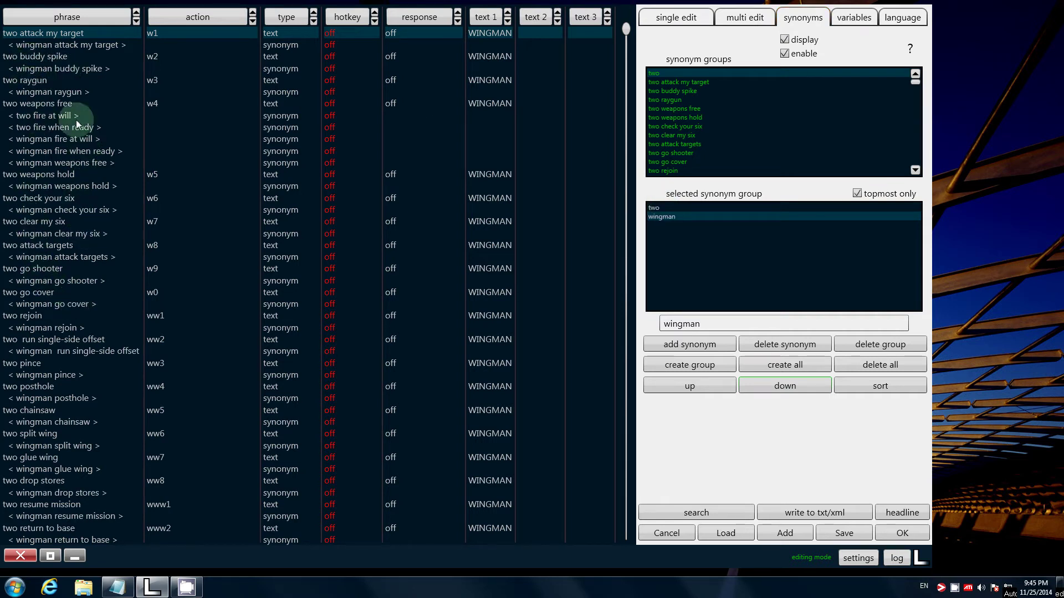
Add the wingman's first name, "fuzzy" and "mister fuzzy" as further synonyms in the "two" group
scroll(87, 259, down, 20)
scroll(126, 317, up, 2)
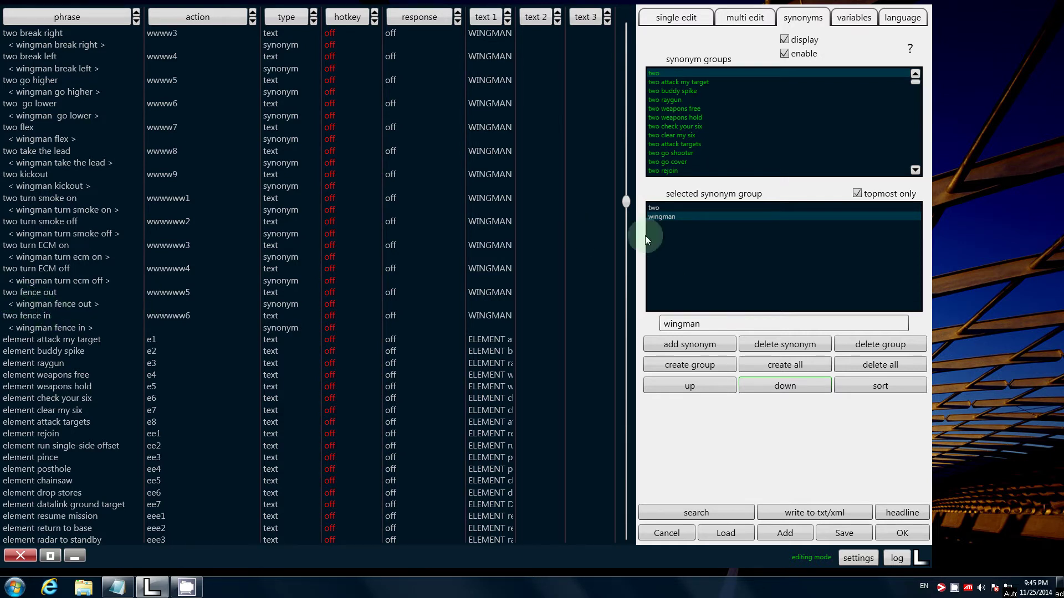
click(672, 345)
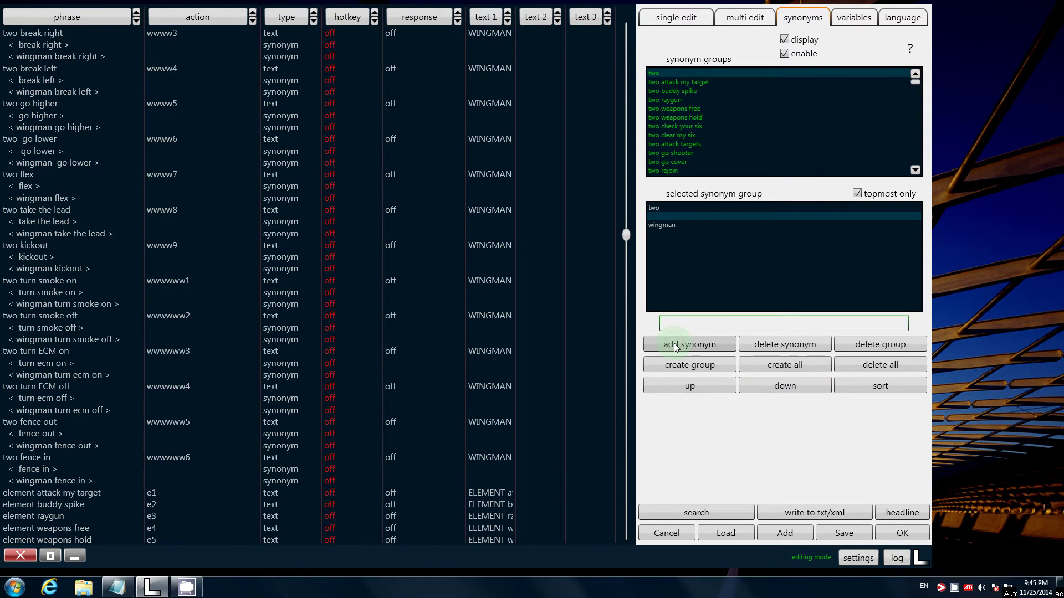
text(peter)
click(675, 346)
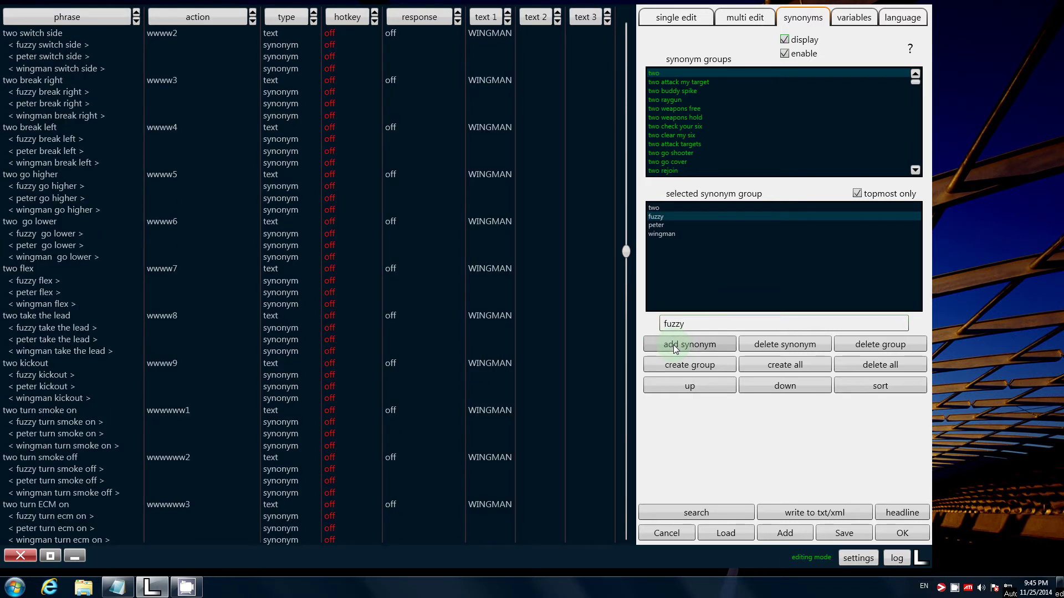
click(674, 346)
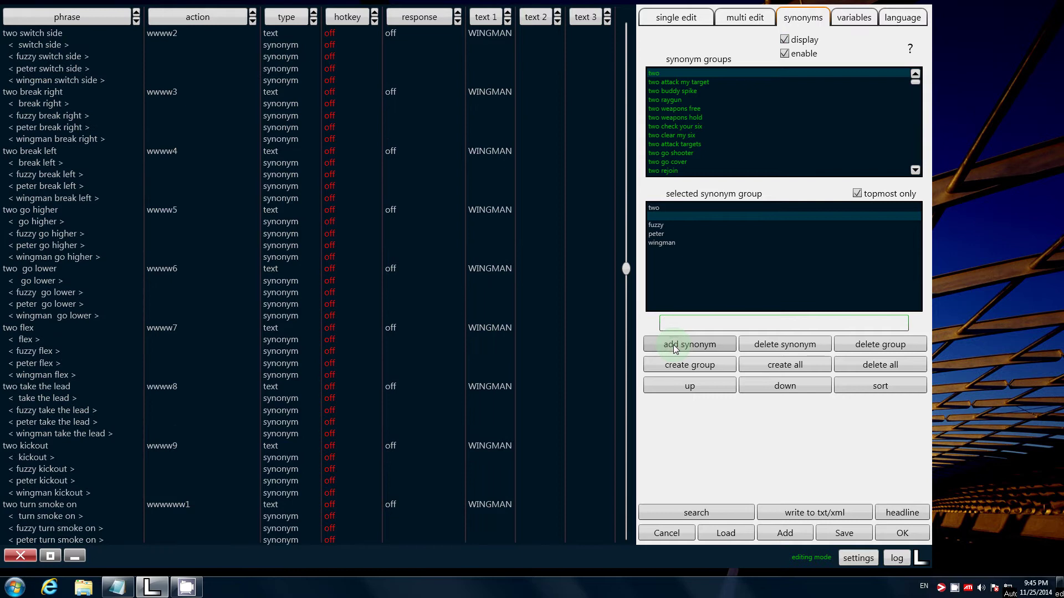
text(mister fuzzy)
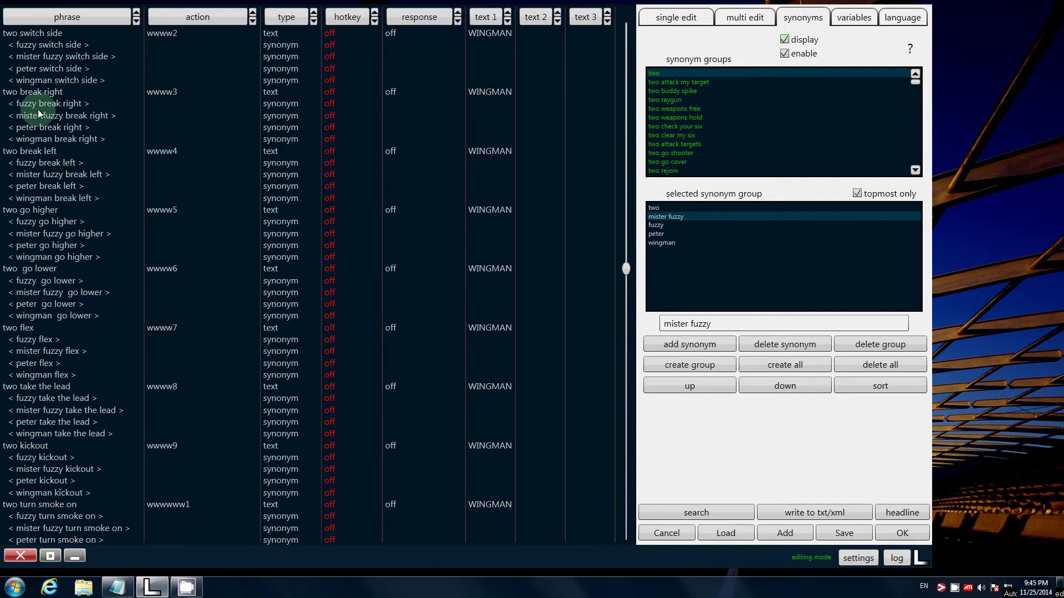
Add "two join up" and "two rejoin formation" as synonyms in the "two rejoin" group
scroll(39, 111, up, 15)
scroll(39, 110, up, 12)
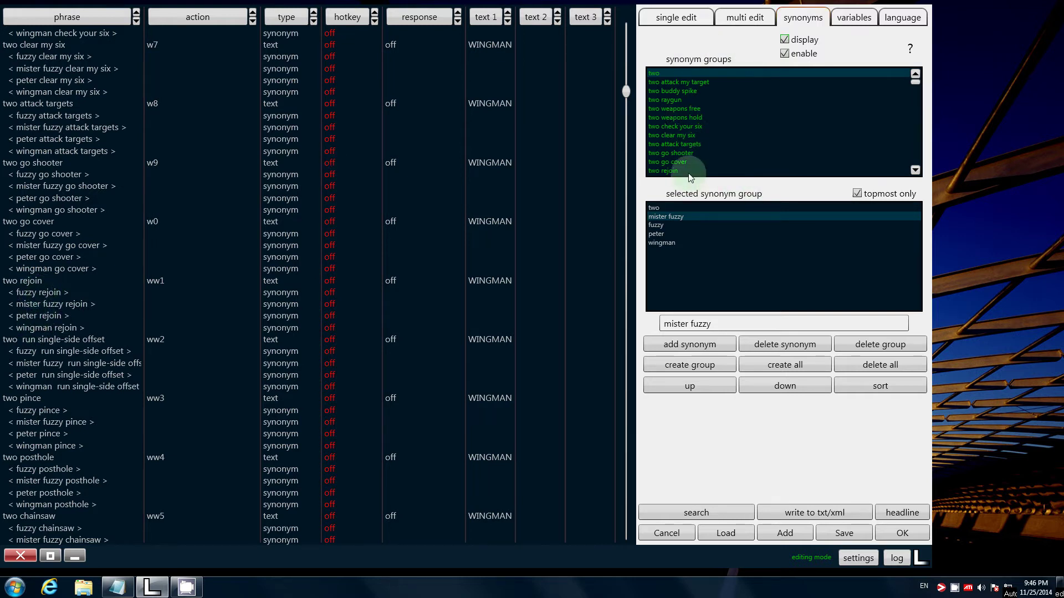
click(670, 169)
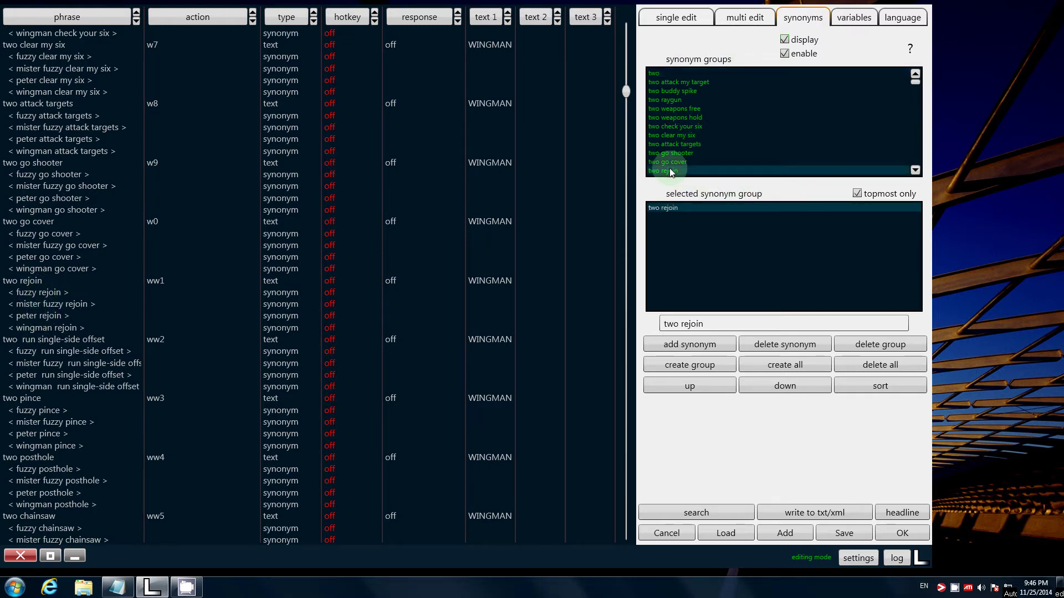
click(700, 344)
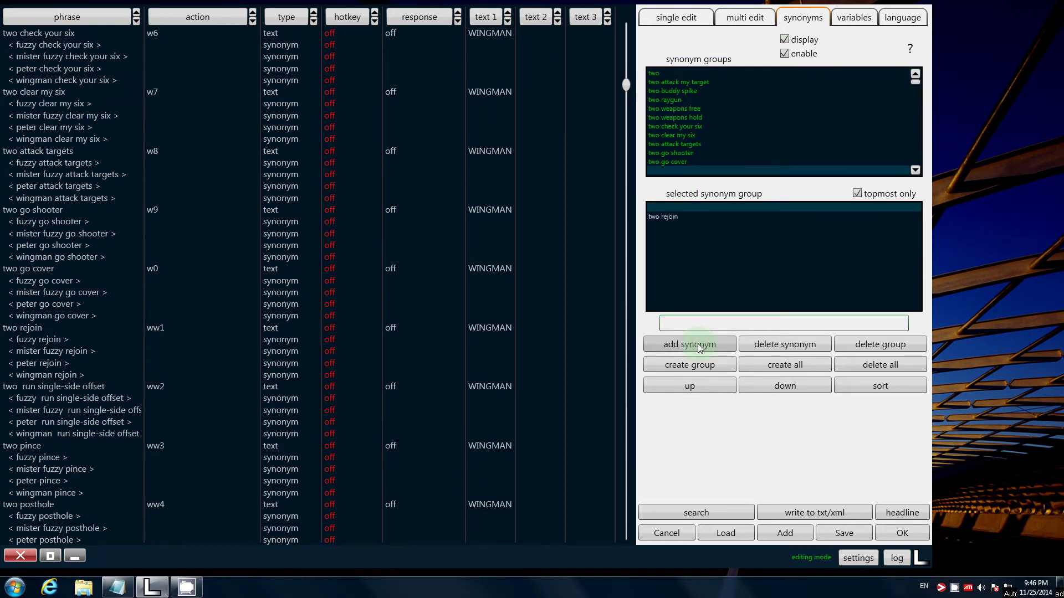
text(two join up)
key(Return)
click(699, 348)
text(two rejoin formation)
key(Return)
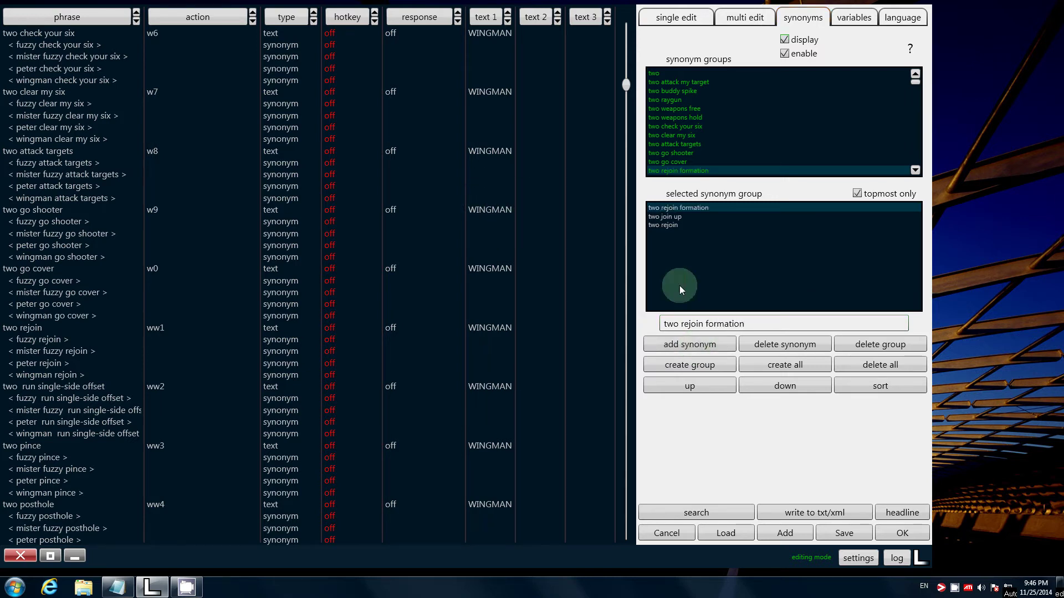
Make "two rejoin" the topmost entry of its synonym group and review the synonyms listed under that command
click(675, 224)
click(692, 386)
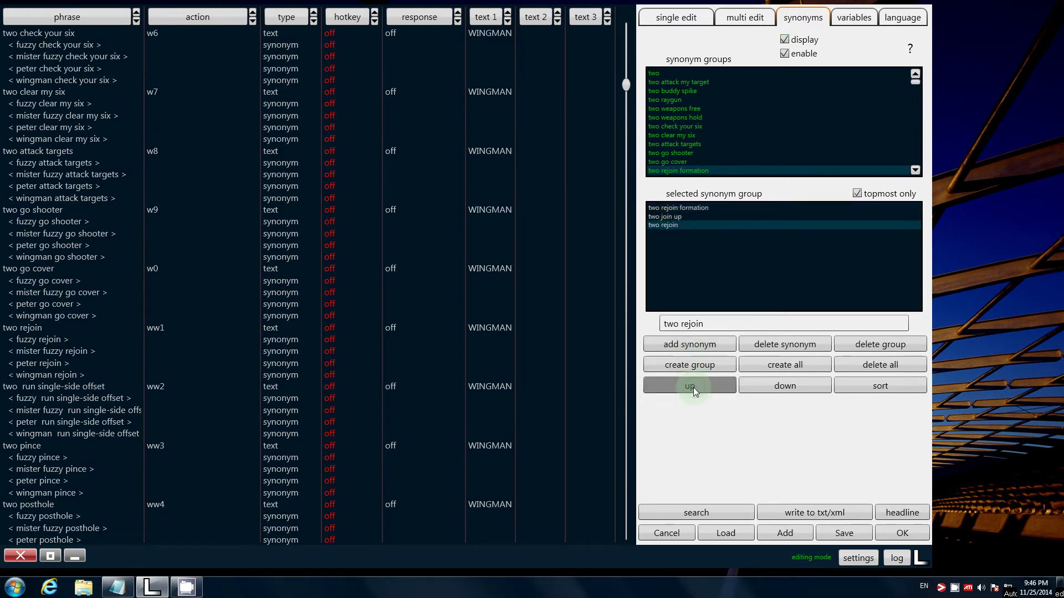
click(693, 388)
scroll(93, 395, down, 3)
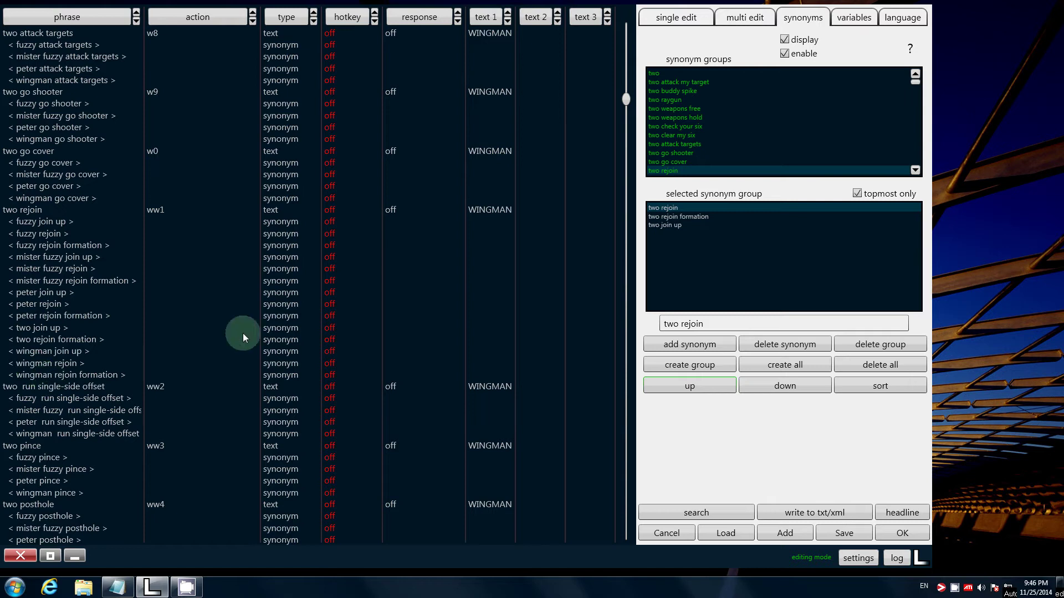
click(77, 343)
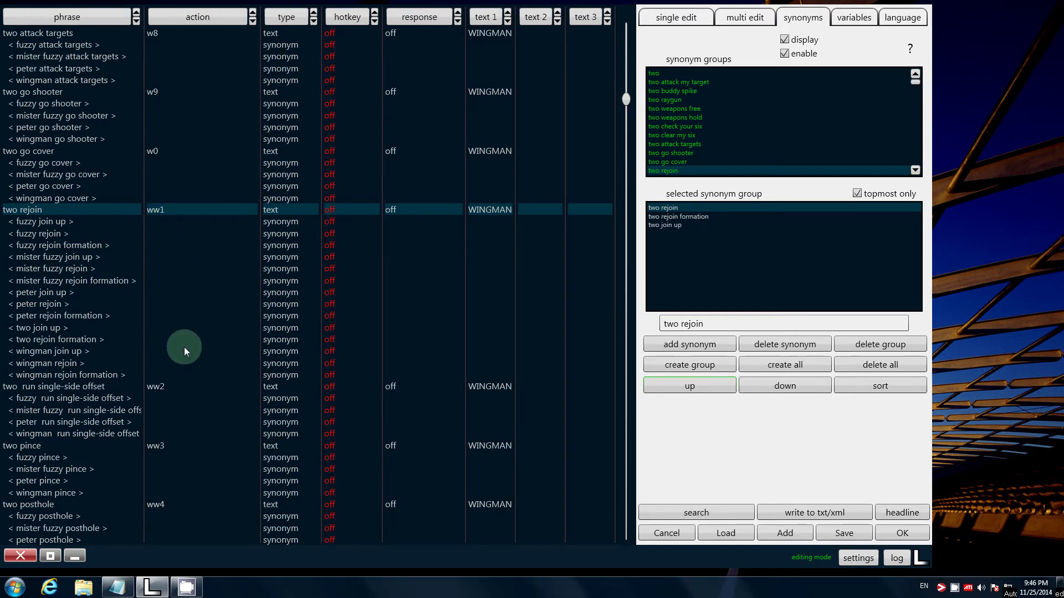
Change the tanker fuel request's command phrase to "_tanker _callsign _number request fuel"
drag(624, 98, 623, 560)
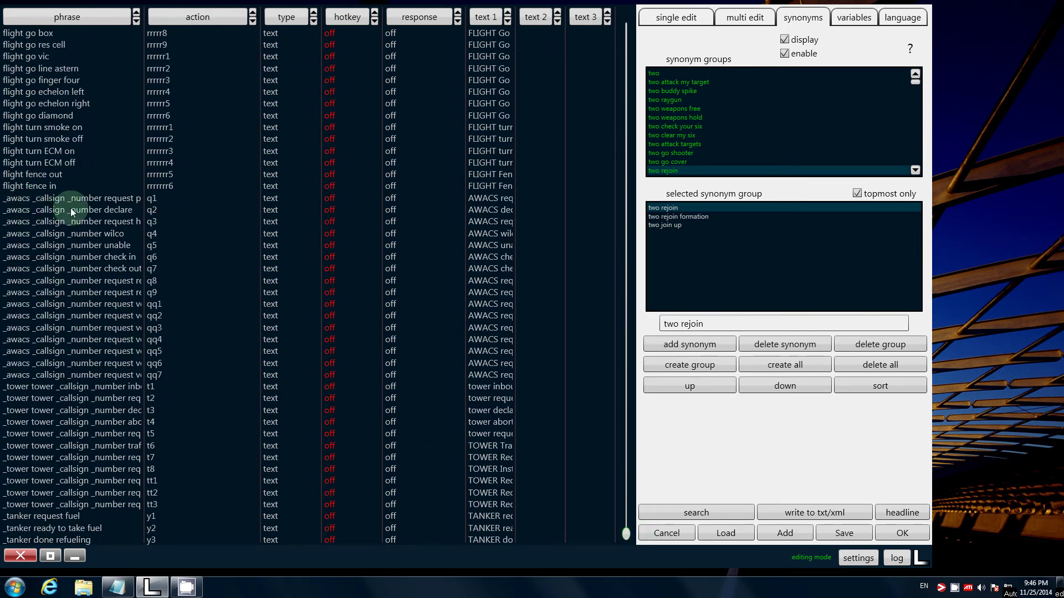
click(39, 519)
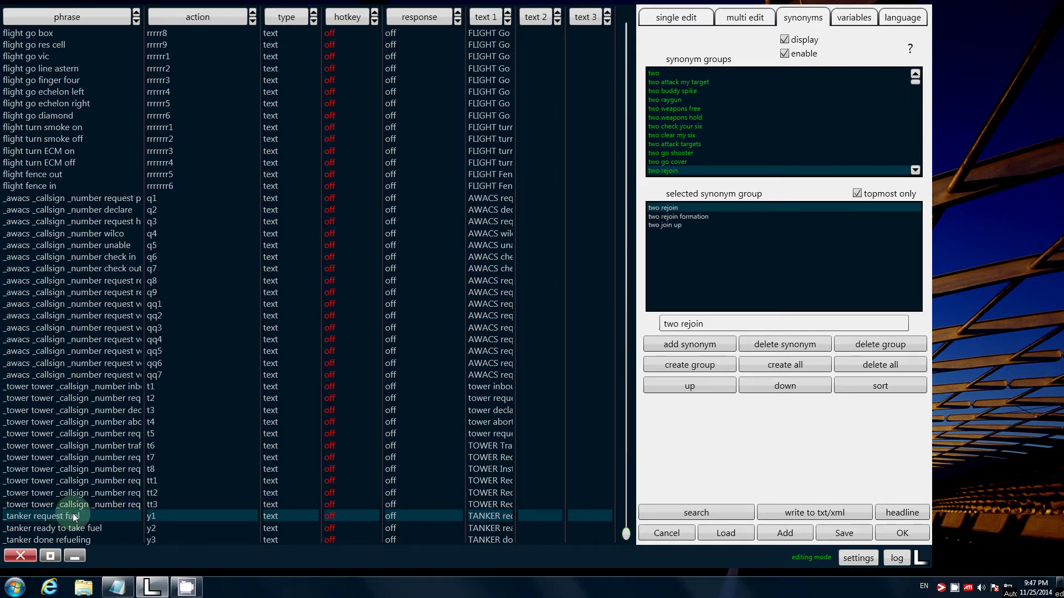
click(679, 19)
click(678, 134)
text(_nu)
key(BackSpace)
key(BackSpace)
text(callsign _number request fuel)
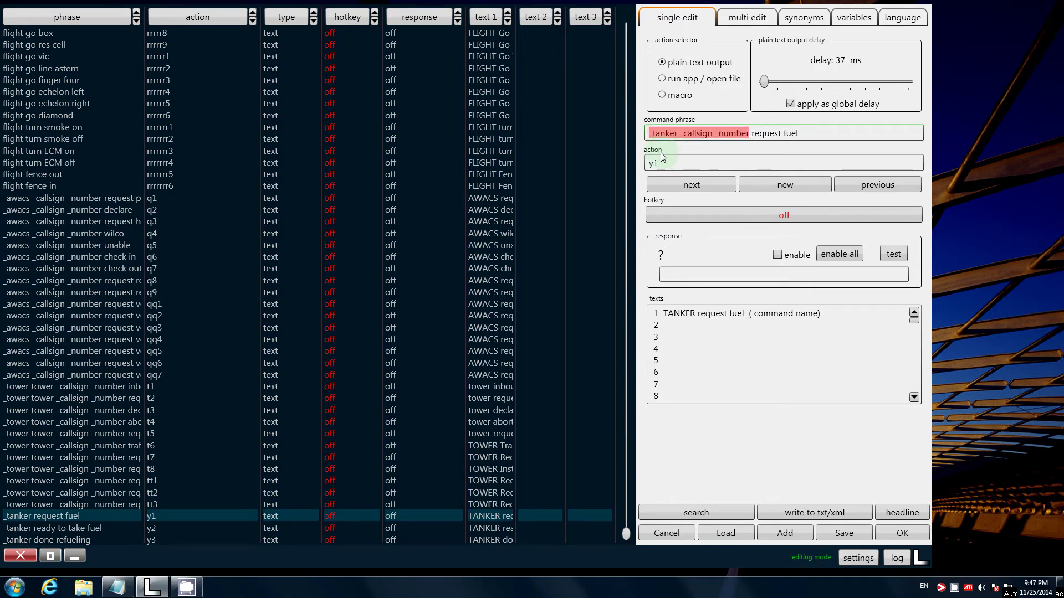
Insert "_callsign _number" after "_tanker" in the "ready to take fuel" and "done refueling" command phrases
click(74, 528)
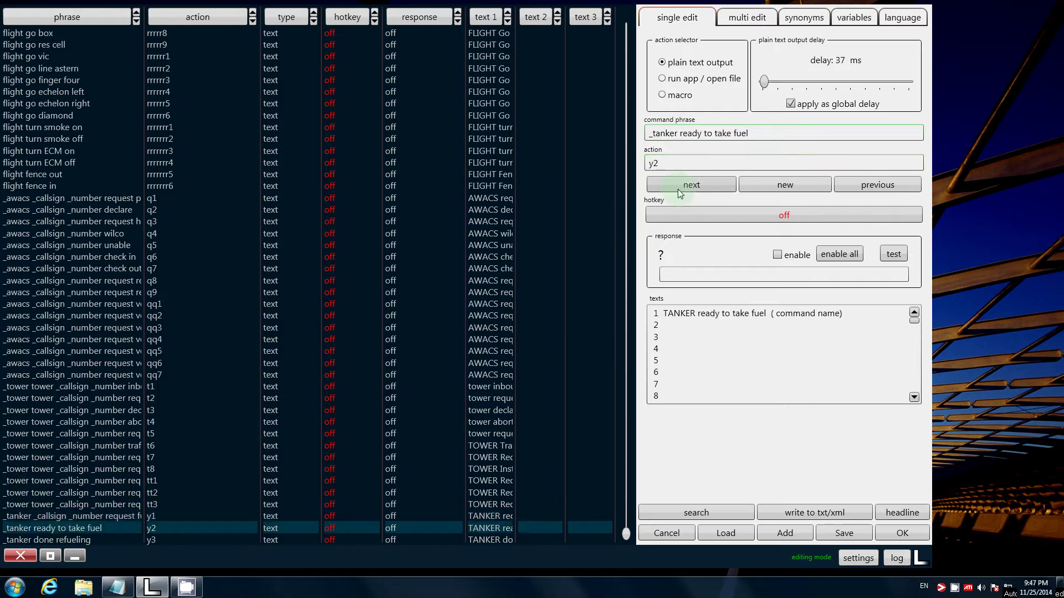
text(_callsign _number)
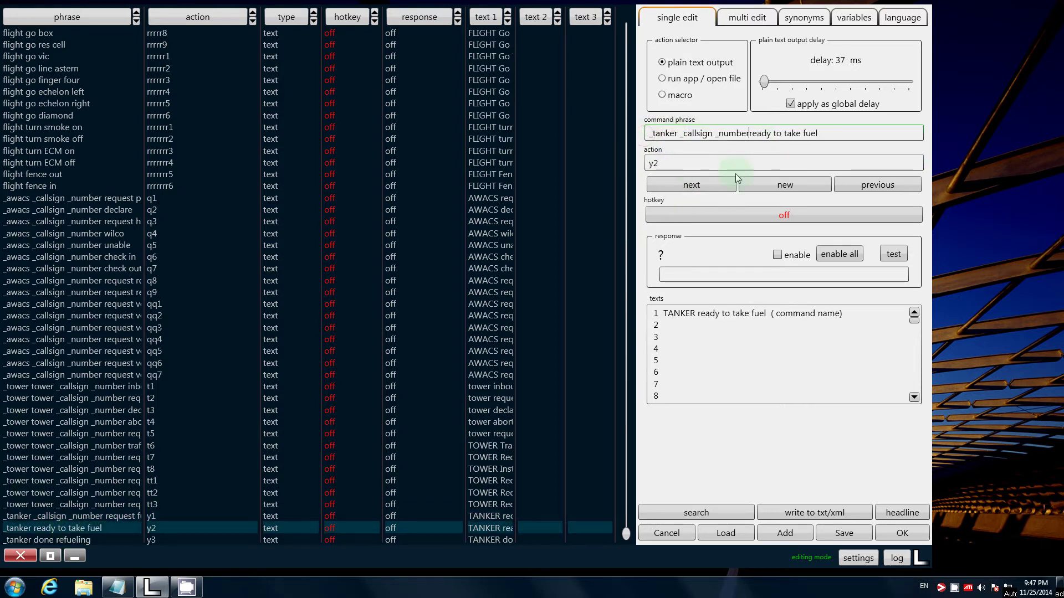
key(Tab)
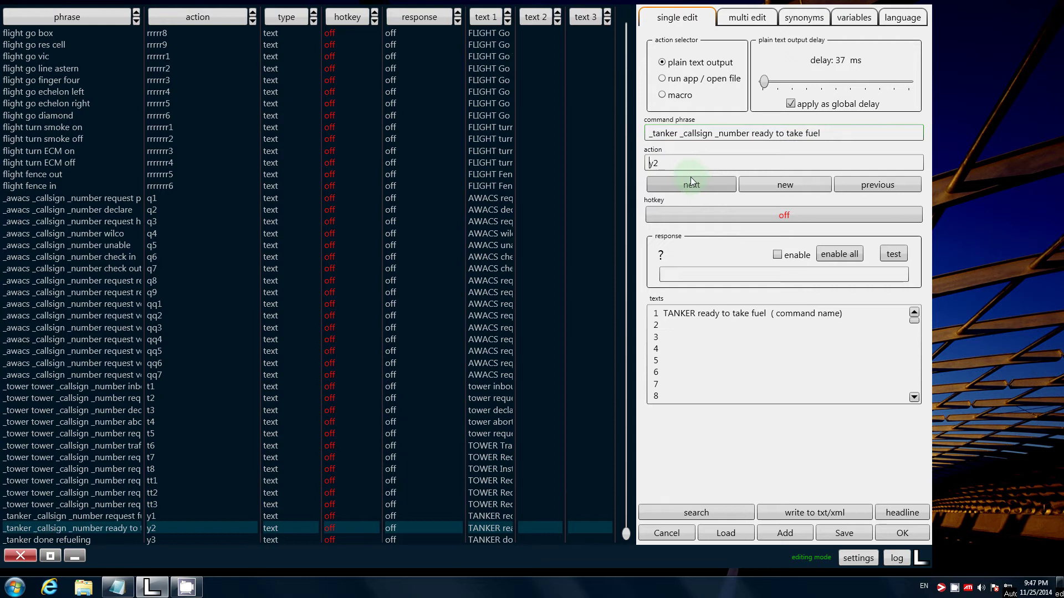
click(690, 186)
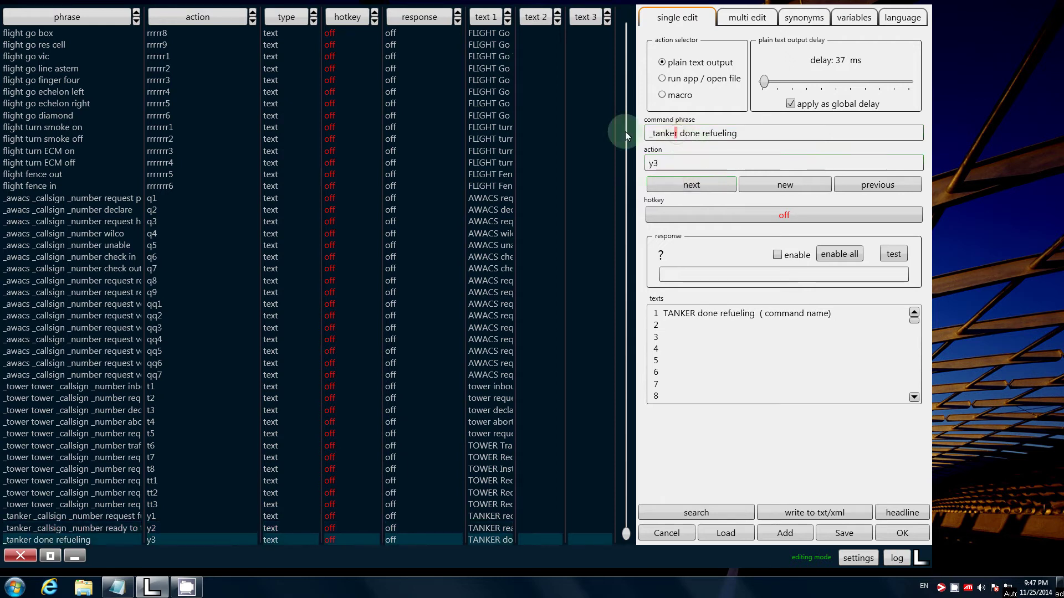
text(_tanker _callsign _number)
key(Tab)
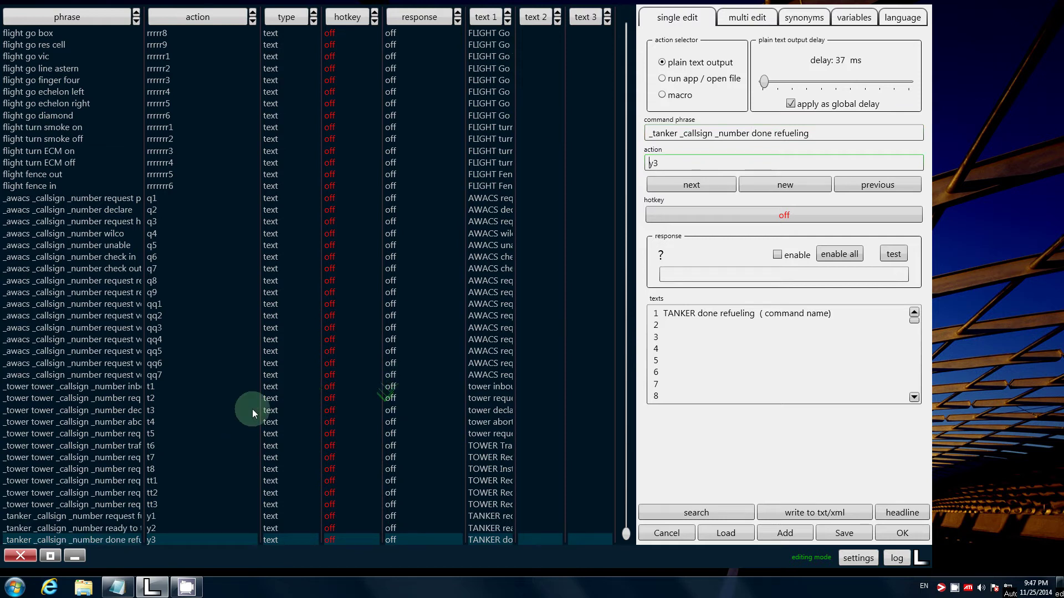
Turn on the display of variable values in the command phrases and return to the synonym groups
click(840, 19)
click(853, 35)
click(848, 18)
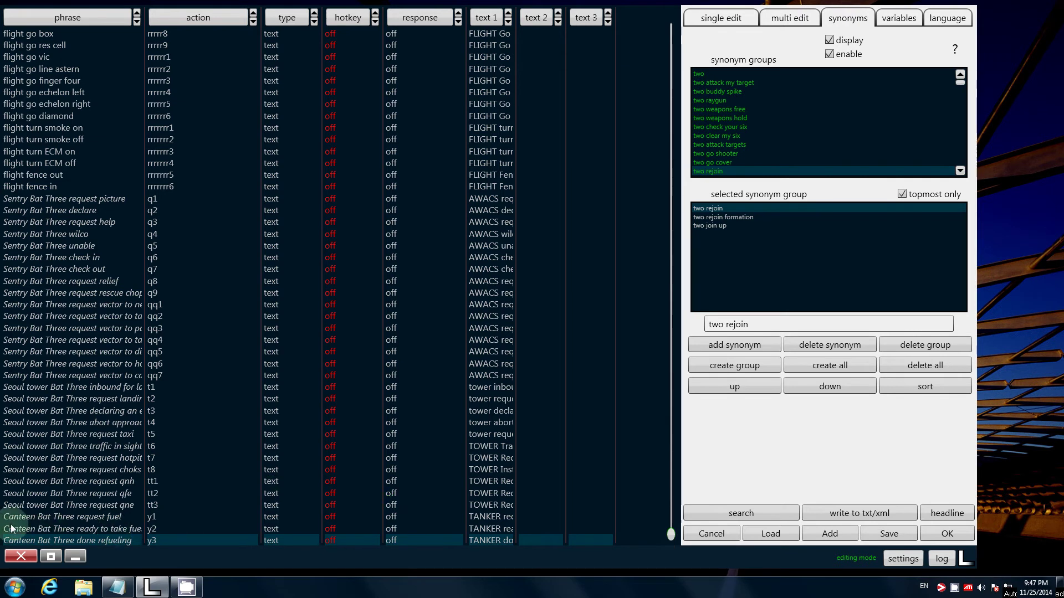
Set the _tanker variable to Texaco
click(894, 21)
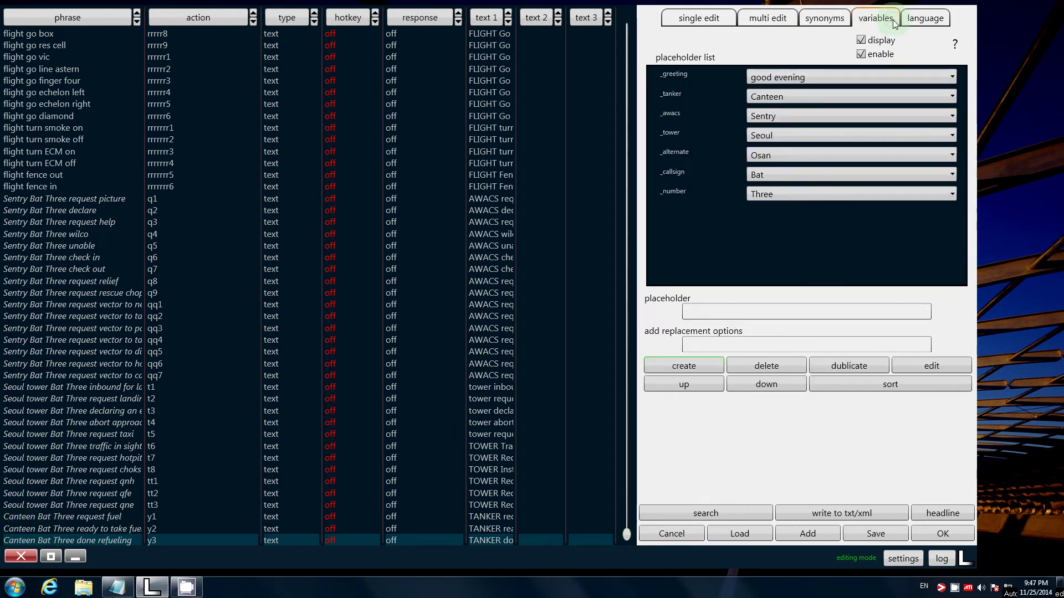
click(773, 97)
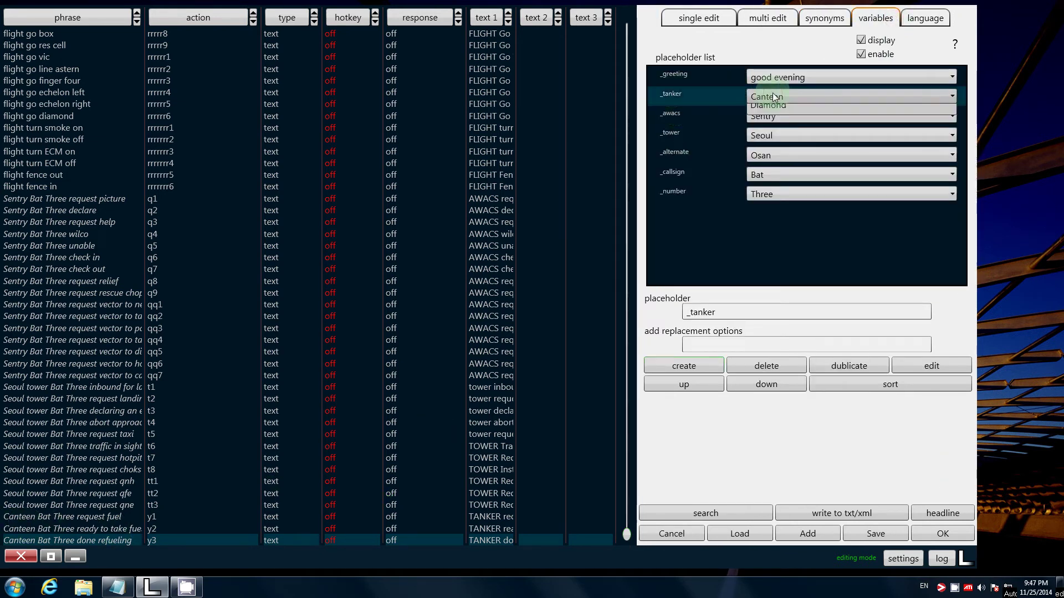
click(767, 144)
click(784, 98)
click(773, 131)
Set the _callsign variable to Python and the _number variable to One
click(782, 174)
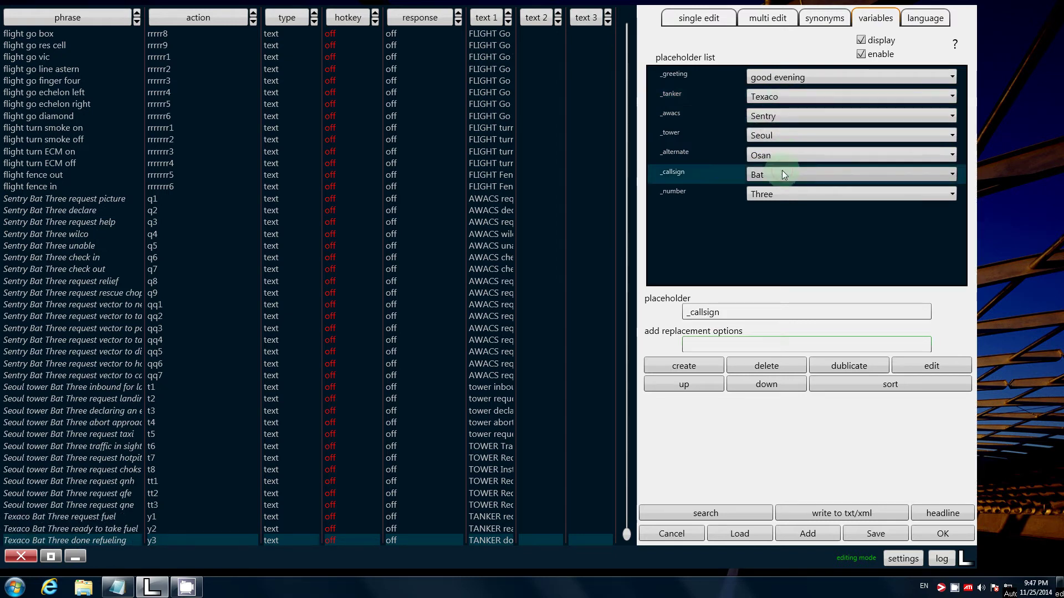
click(770, 243)
click(806, 195)
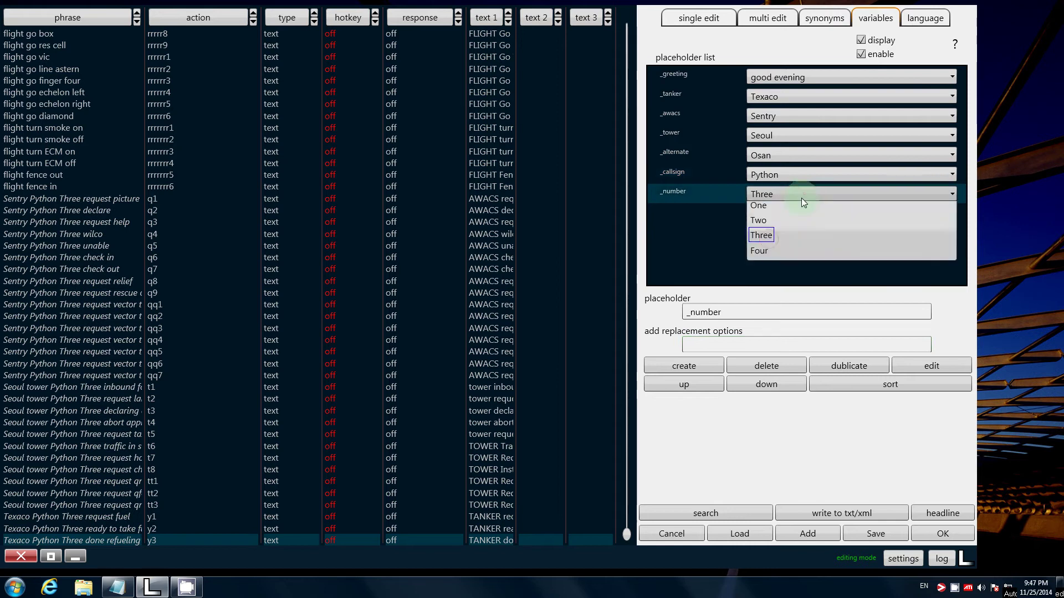
click(766, 214)
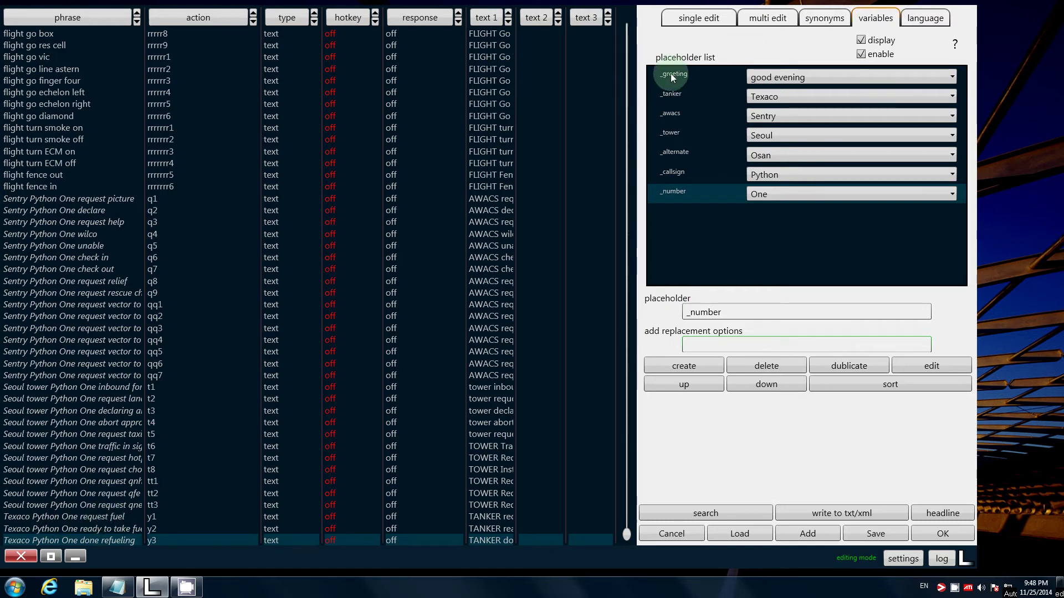
Create a new synonym group with "_tanker" as its first entry
click(701, 23)
click(848, 18)
click(965, 111)
click(706, 74)
click(732, 366)
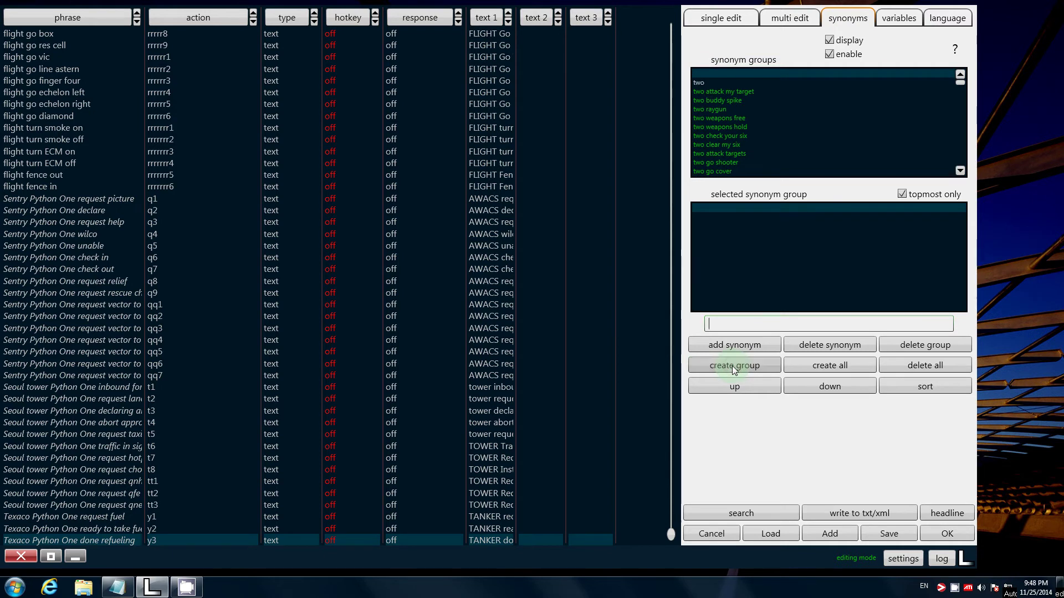
text(_tanker)
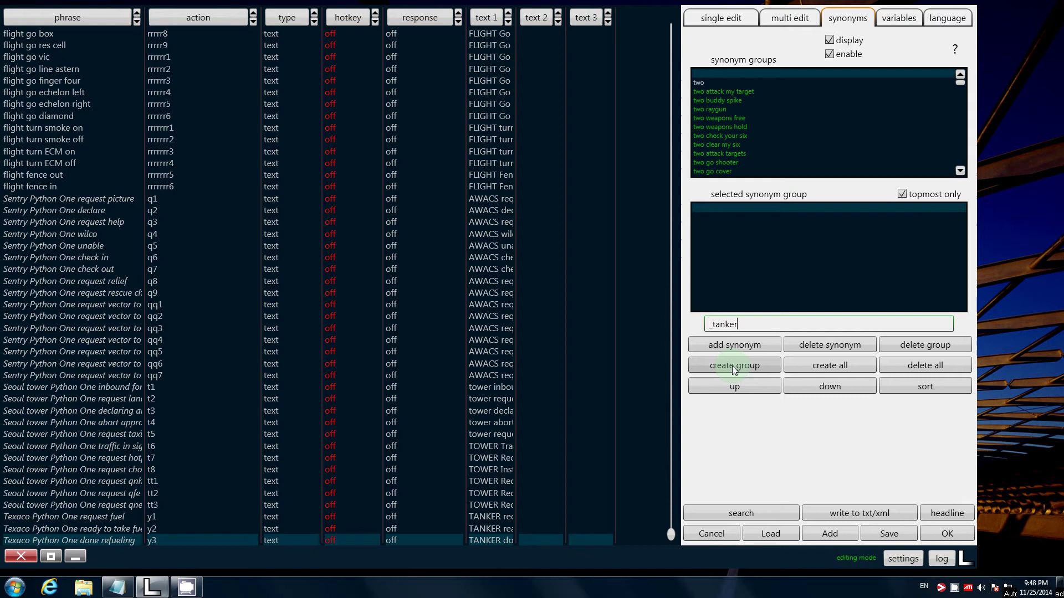
click(732, 365)
Add "_tanker _greeting" as a synonym in the "_tanker" group and move it below "_tanker"
click(740, 348)
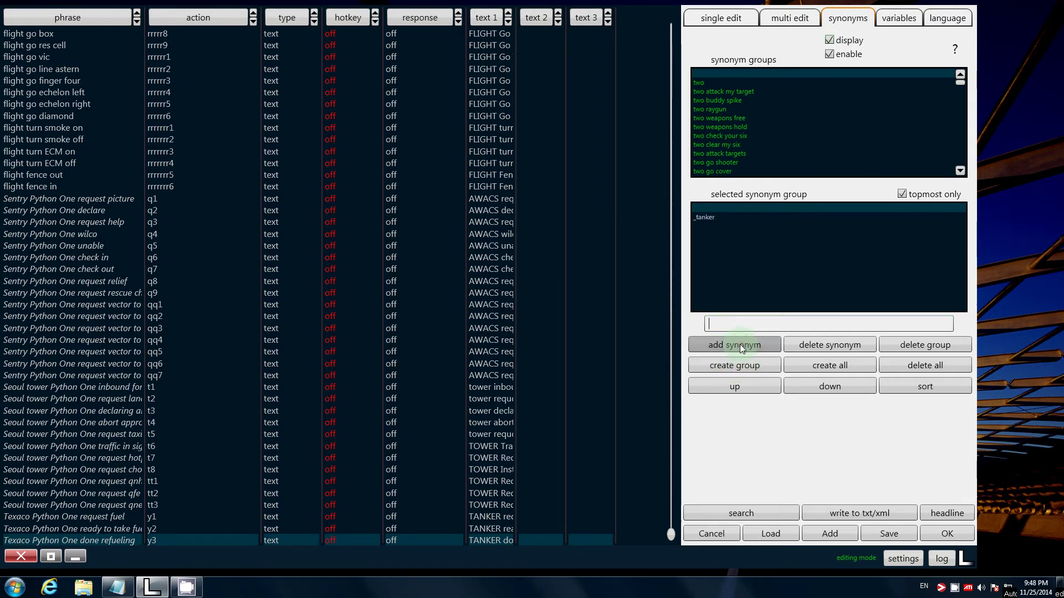
text(_tanker)
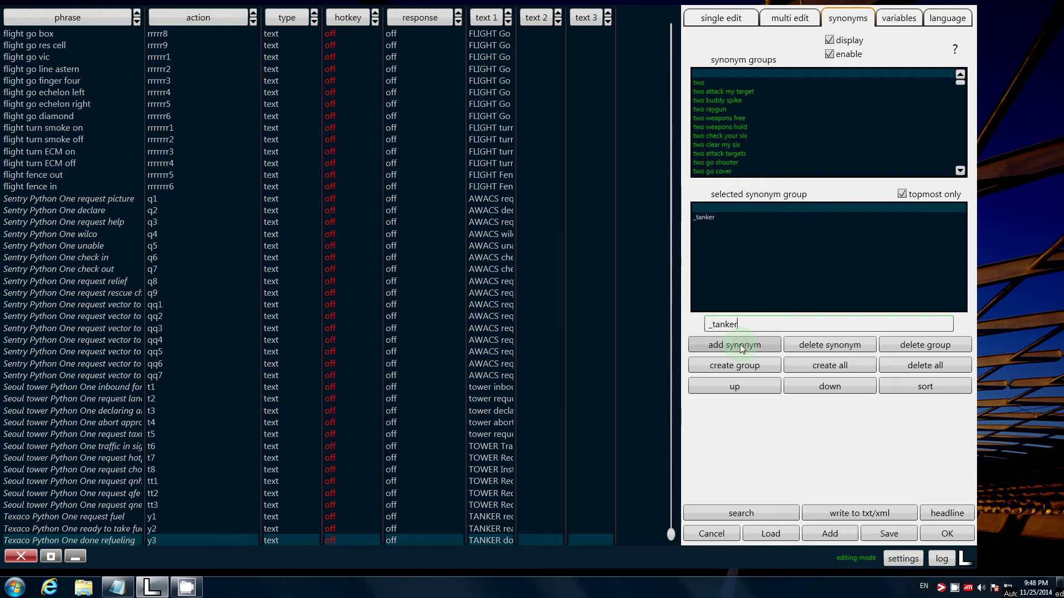
text( _greetingg)
key(BackSpace)
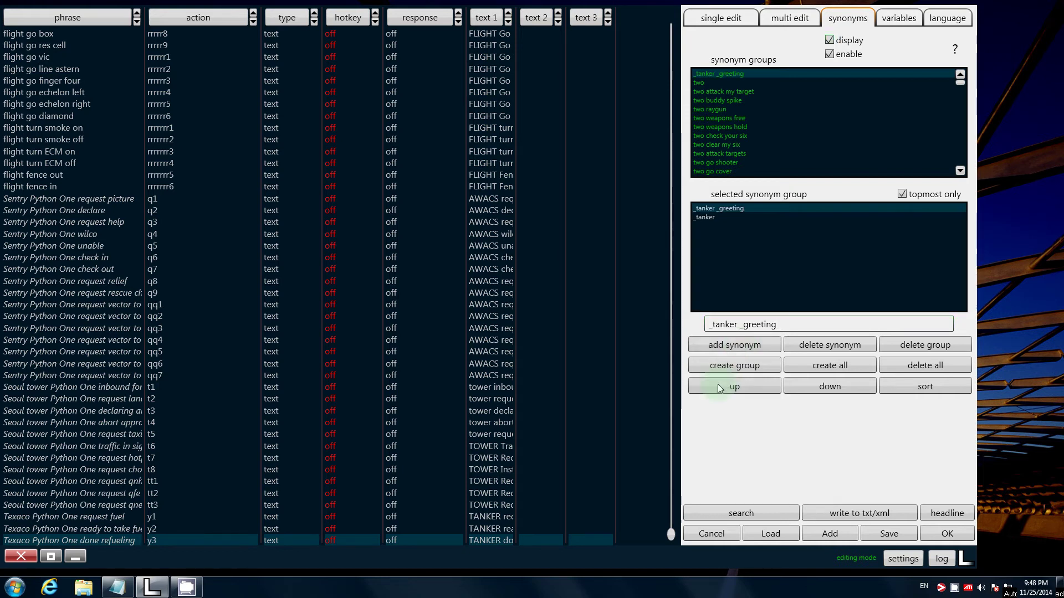
click(819, 387)
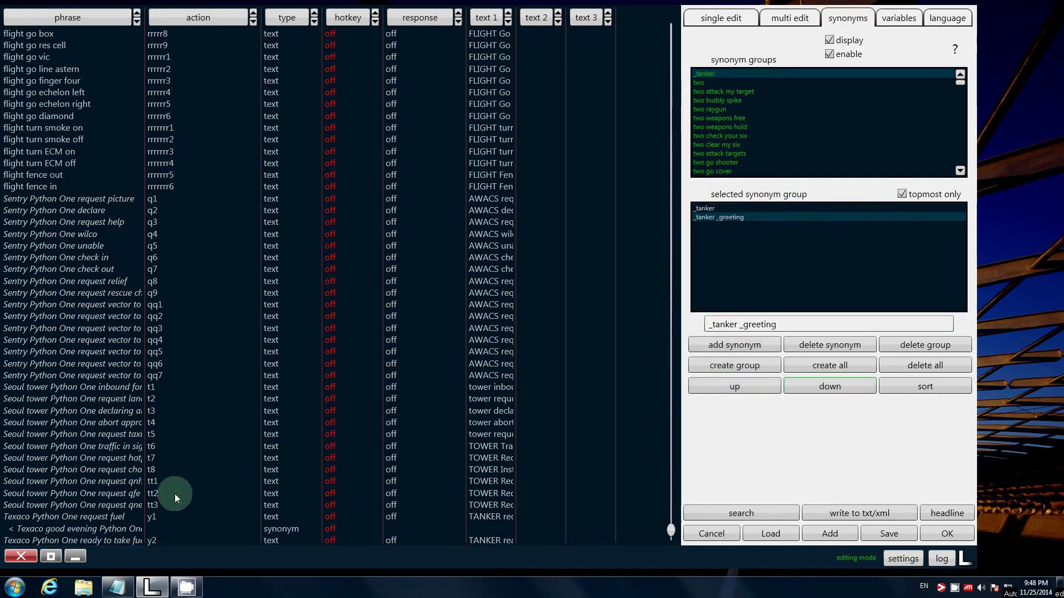
Widen the phrase column to show the full tanker synonyms, and select the "two attack my target" command
scroll(192, 494, down, 1)
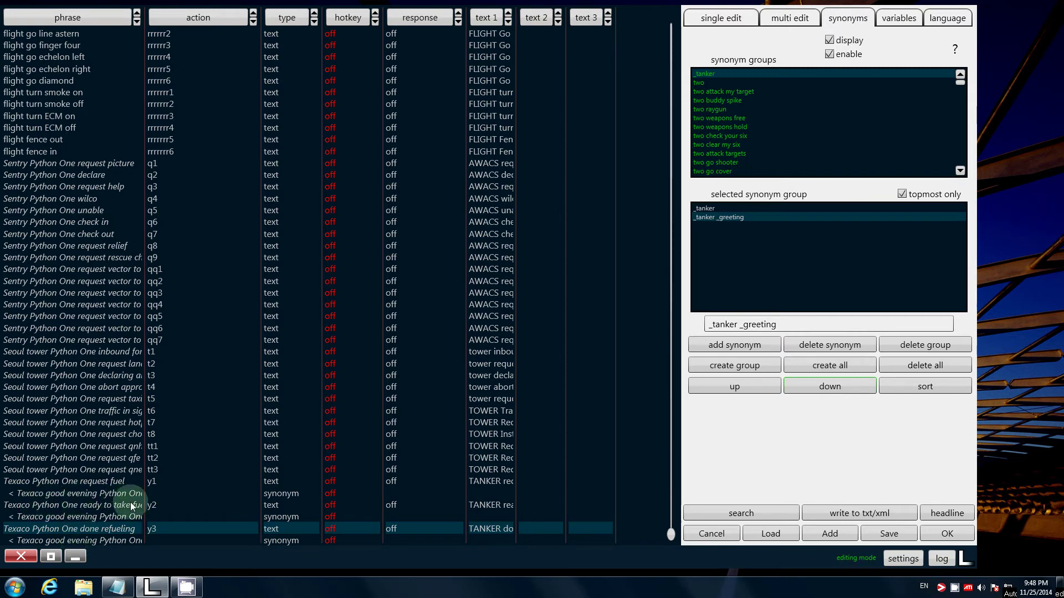
drag(144, 470, 264, 470)
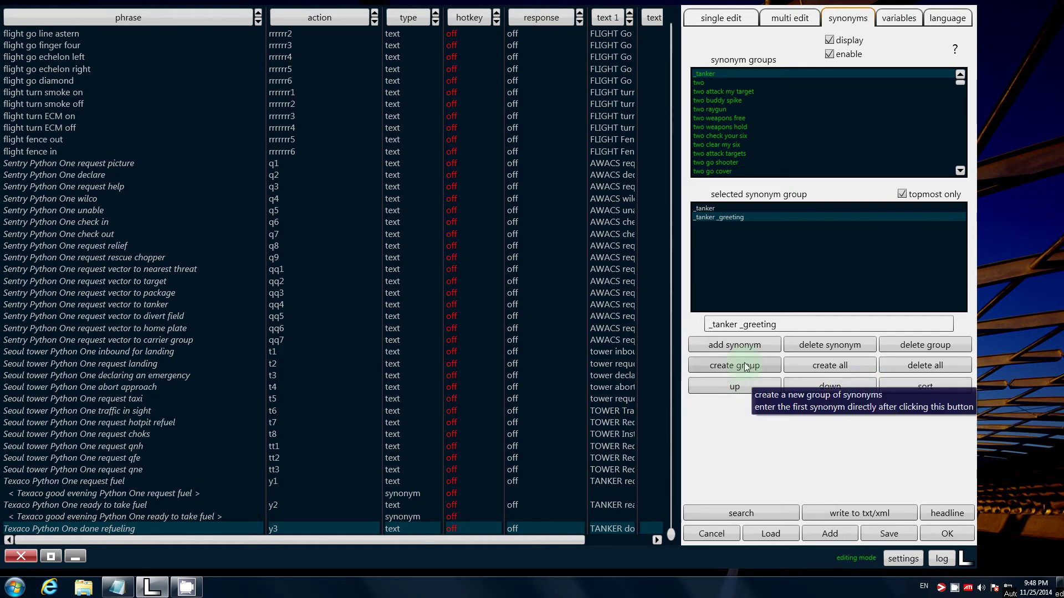
drag(669, 528, 716, 42)
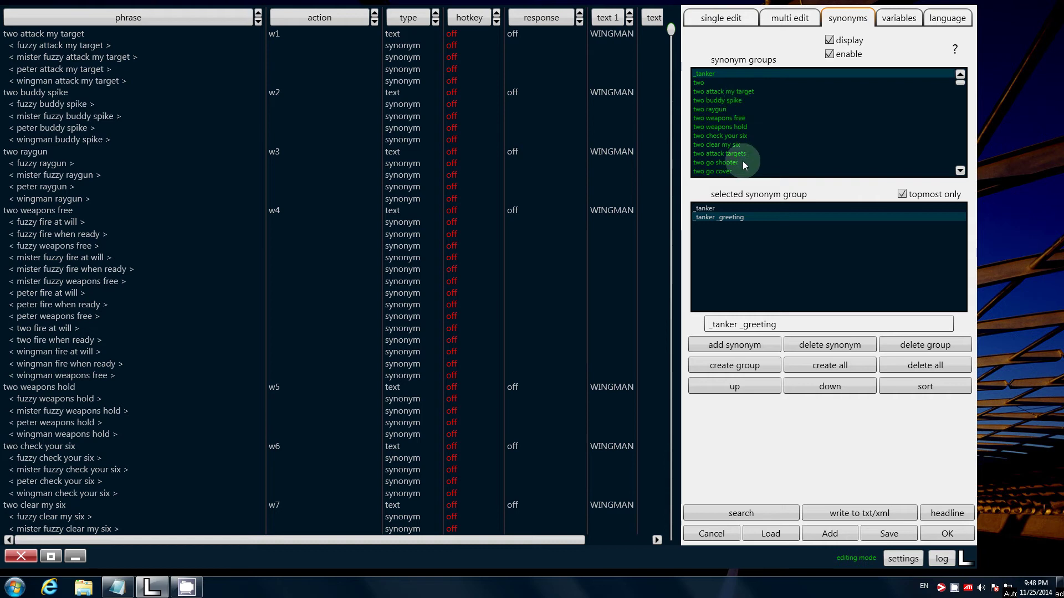
click(60, 47)
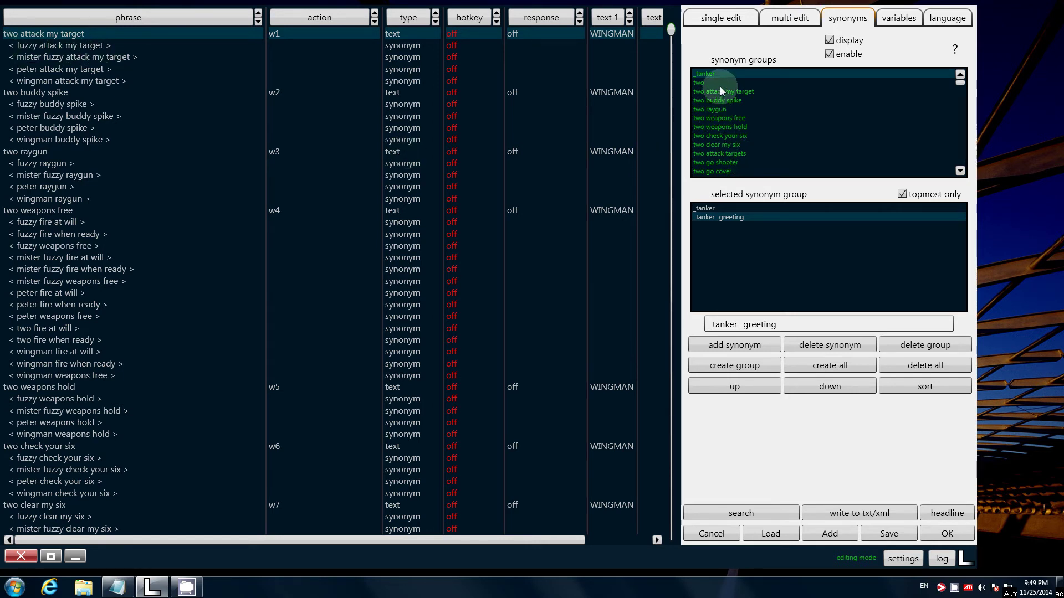
drag(953, 83, 966, 87)
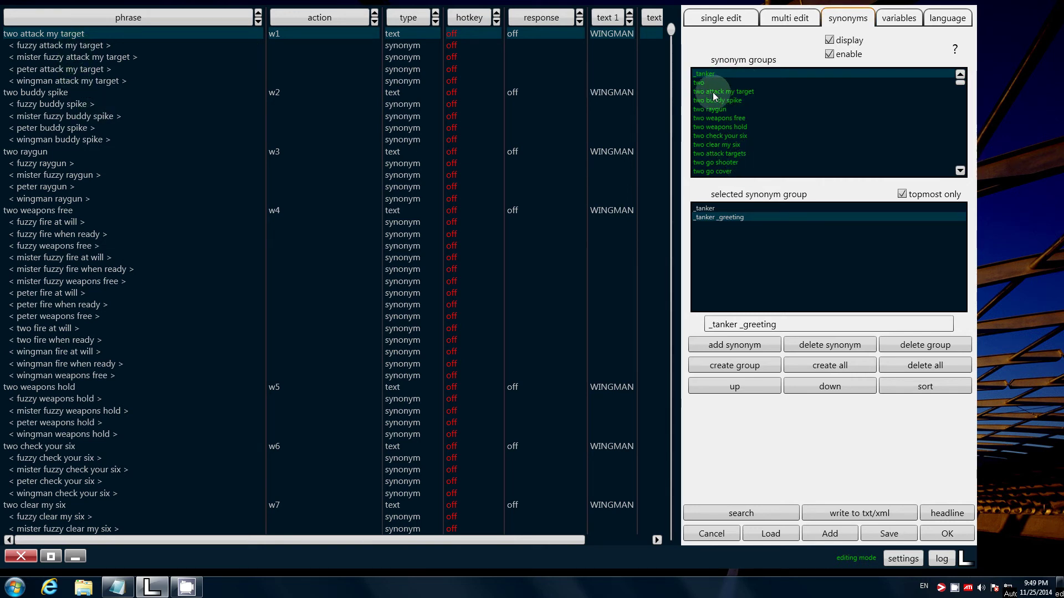
Create a new synonym group containing "my" and "my selected", with "my" as its topmost entry
click(749, 358)
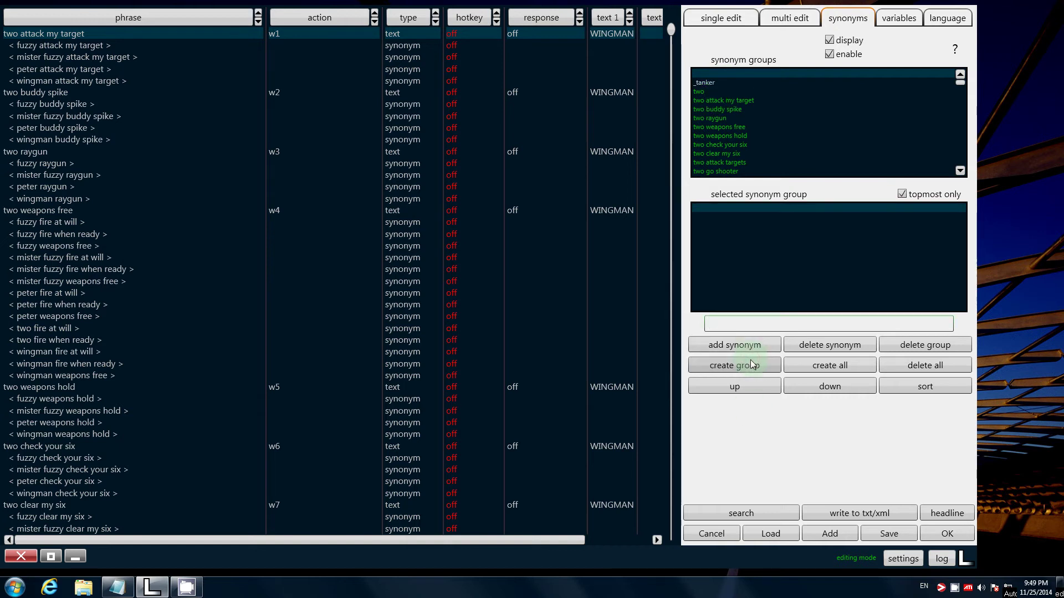
text(my)
click(752, 344)
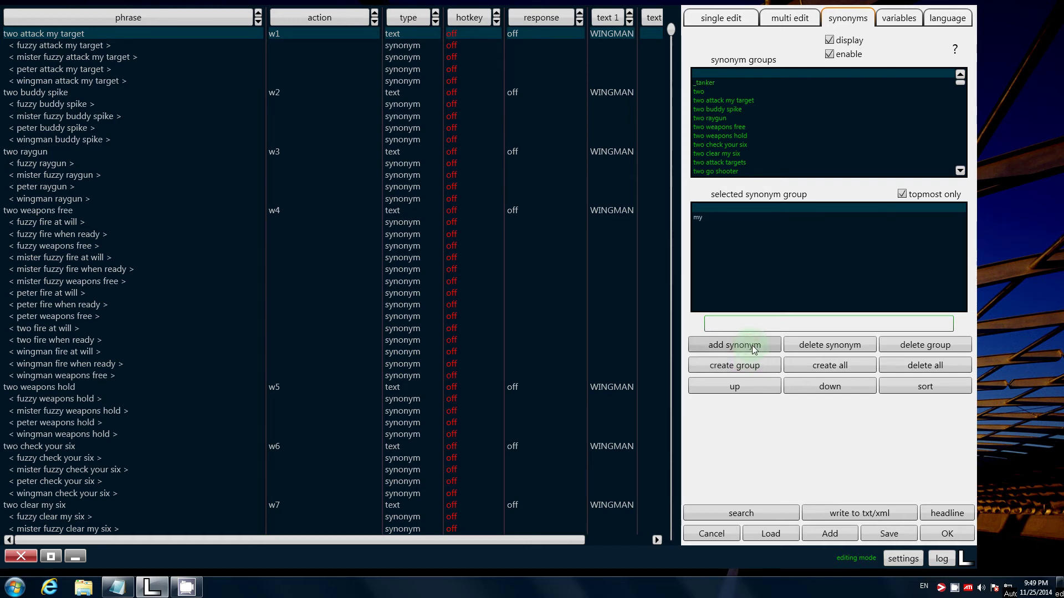
text(my selected)
click(752, 345)
click(698, 217)
click(745, 386)
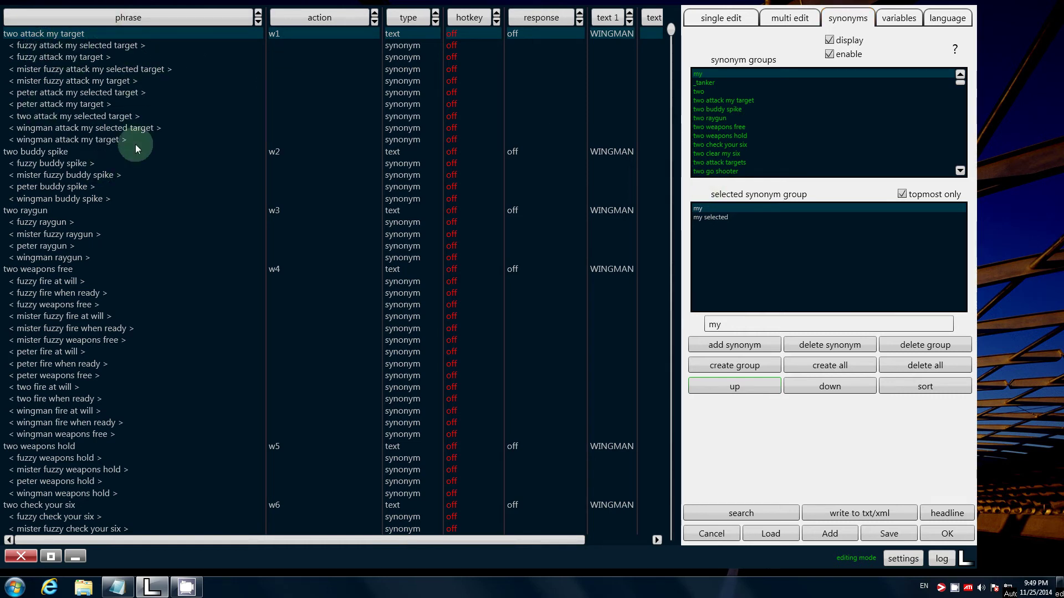
Try the topmost only option off and on for the "my", "_tanker" and "two attack my target" synonym groups, and reselect "my"
click(926, 196)
click(729, 84)
click(928, 197)
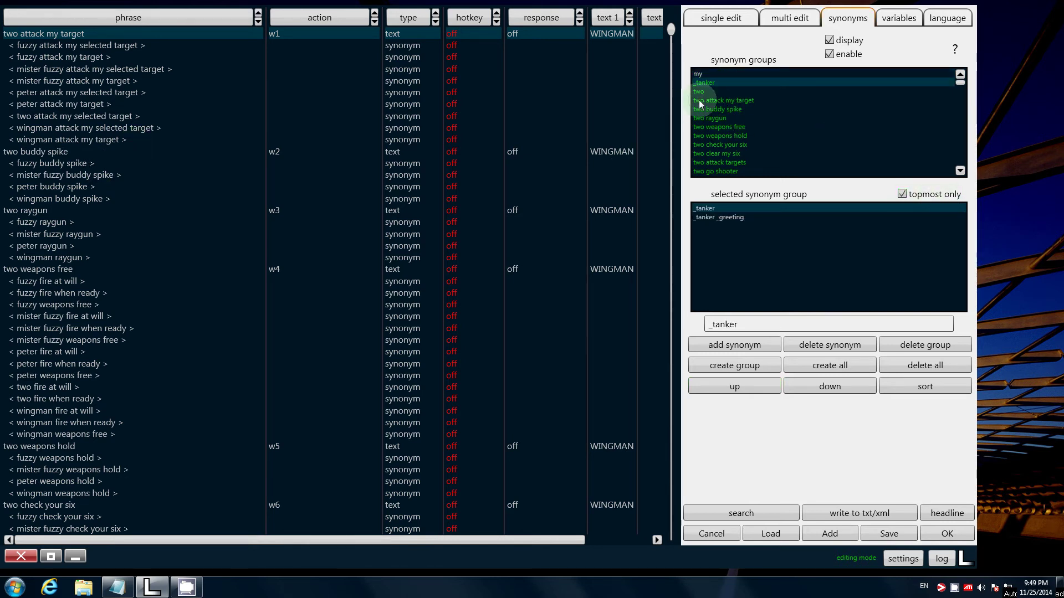
click(700, 100)
click(926, 198)
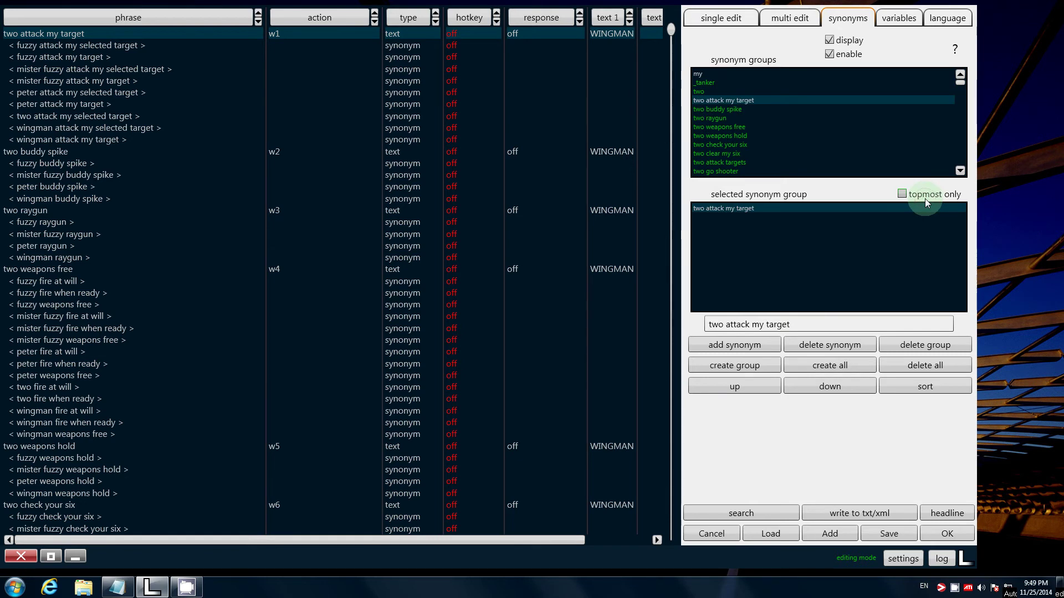
click(925, 198)
click(921, 197)
click(921, 197)
click(697, 91)
click(698, 74)
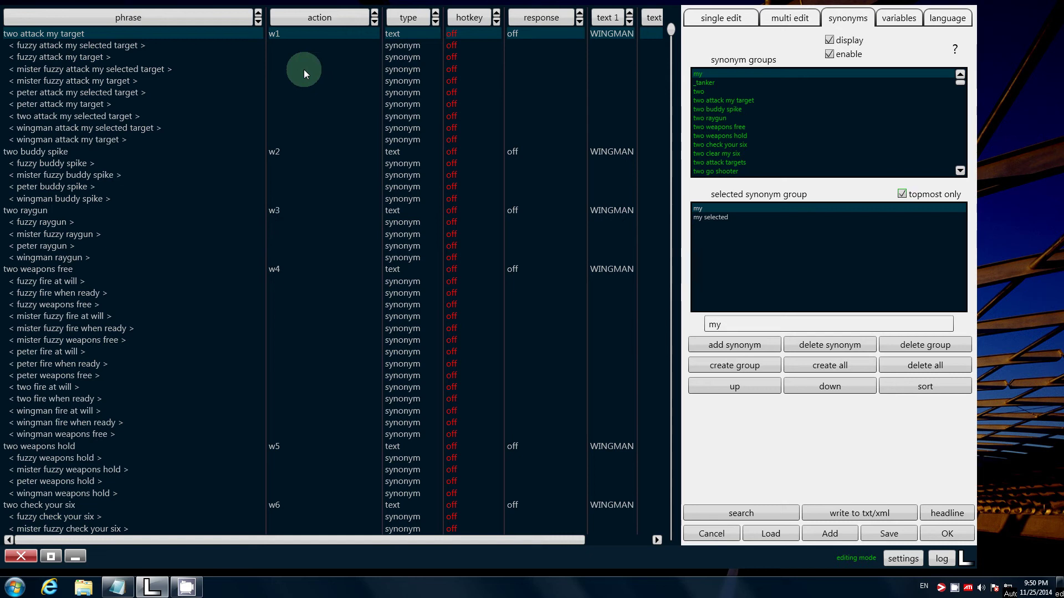
Widen the phrase column and add a new command with the phrase "one one ok"
double_click(267, 73)
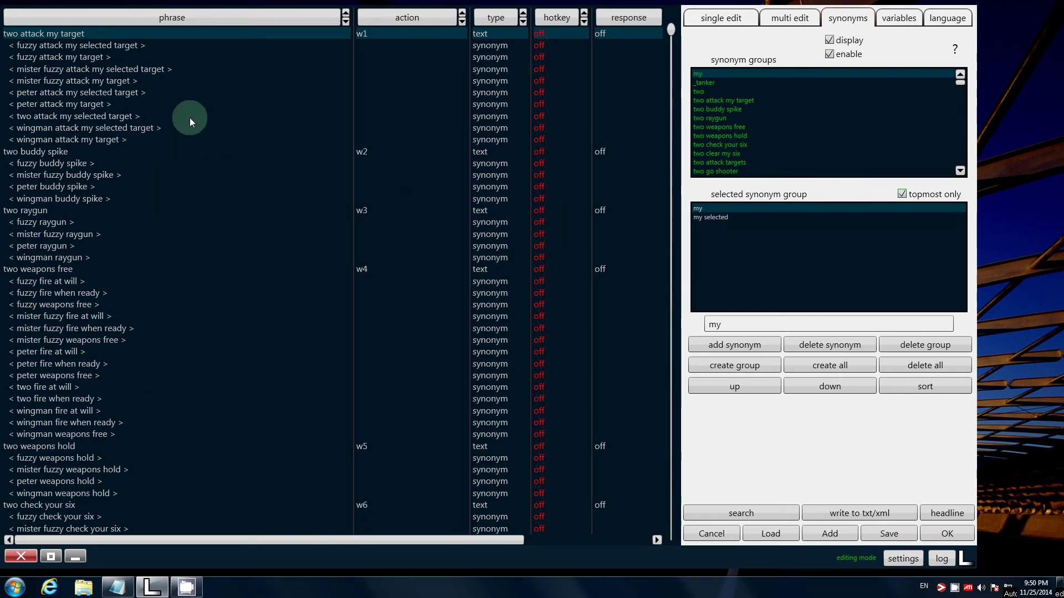
click(720, 25)
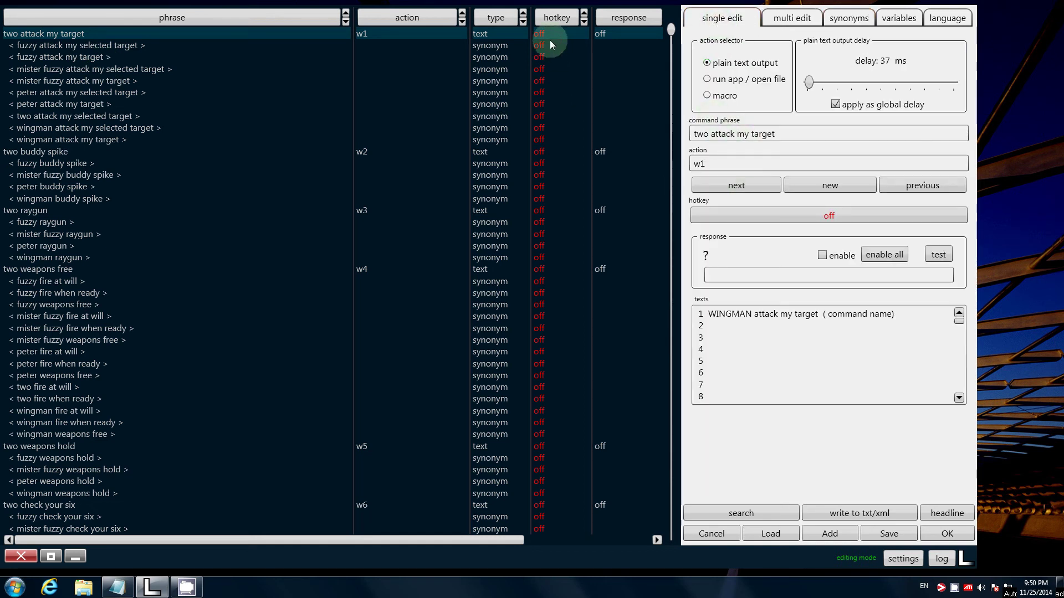
click(827, 188)
text(one one)
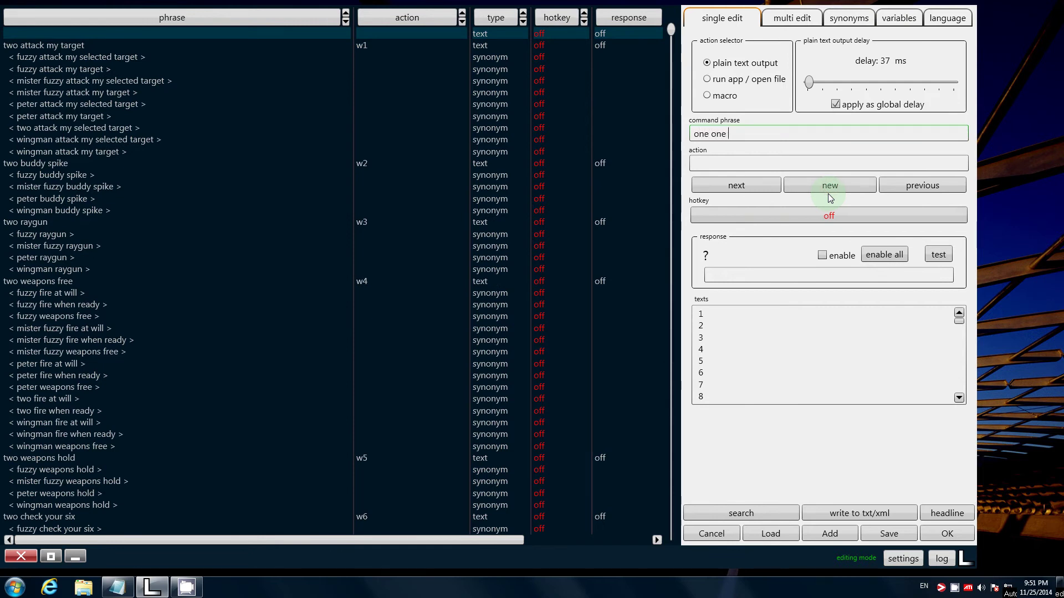
text( ok)
key(Tab)
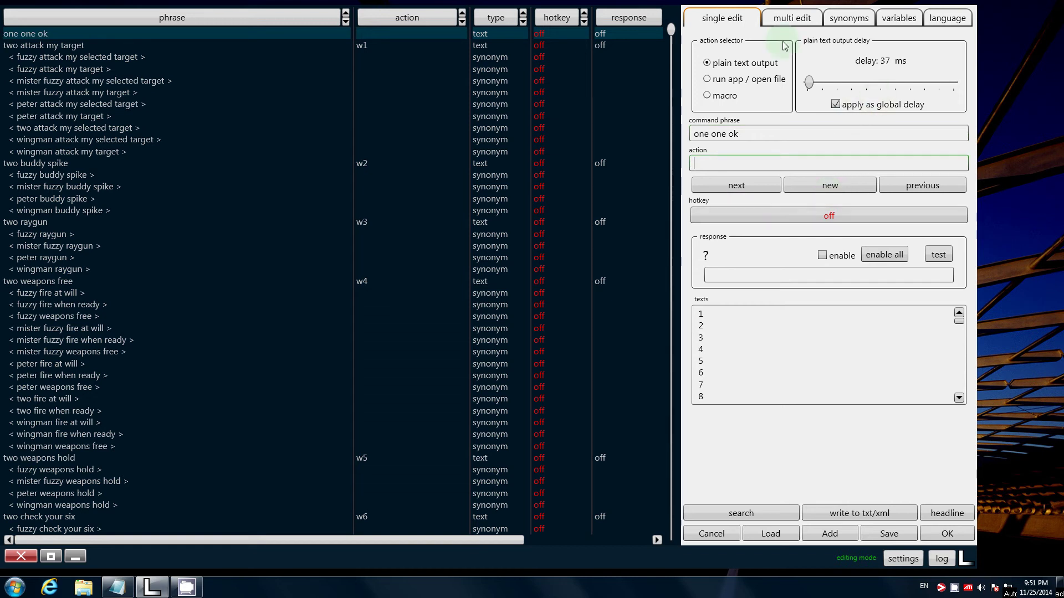
Create a new synonym group with "one" as its first entry
click(848, 18)
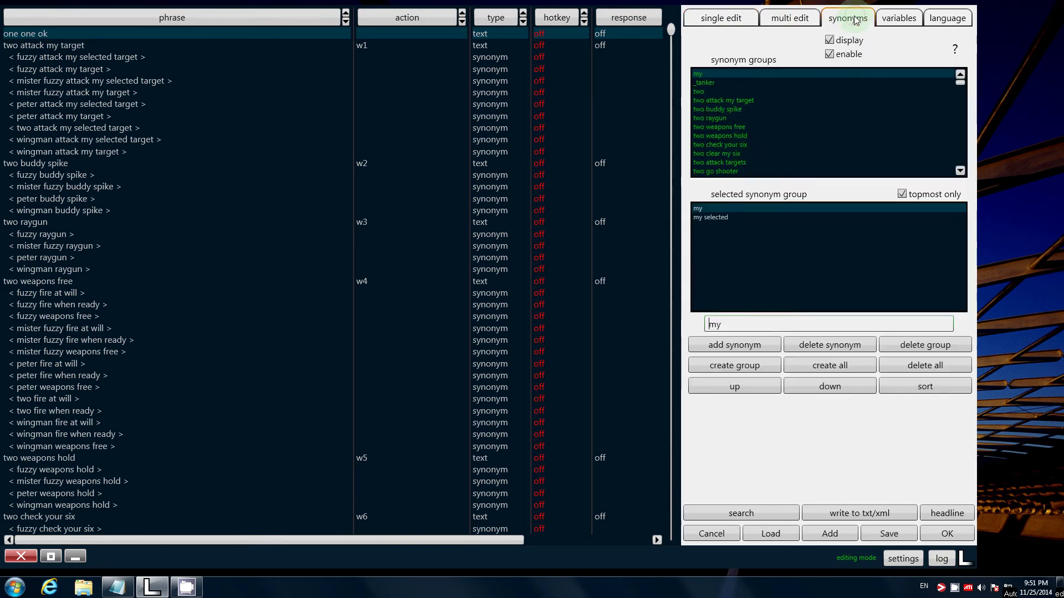
click(724, 366)
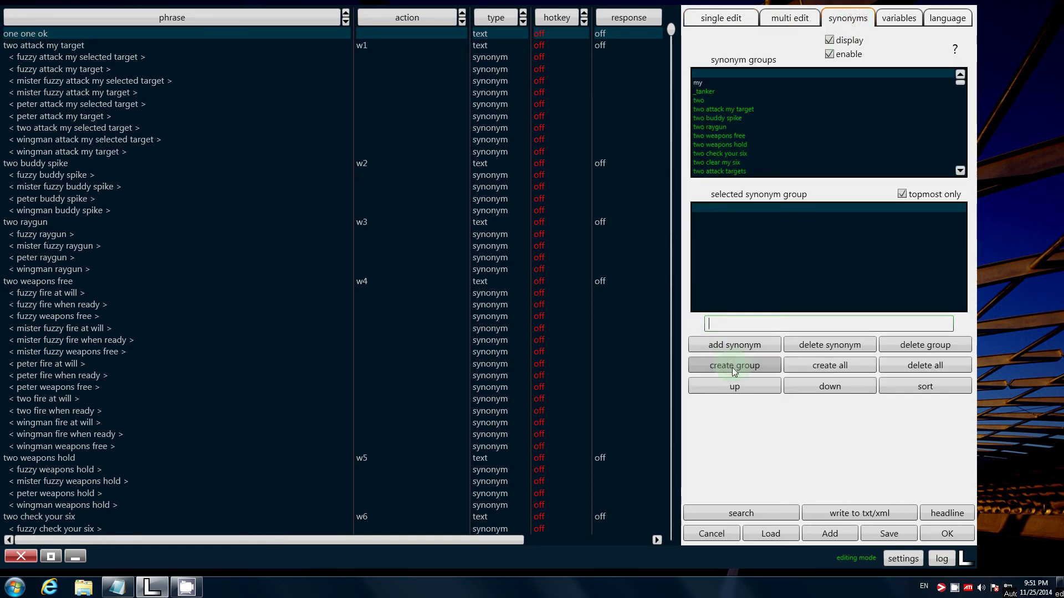
text(one)
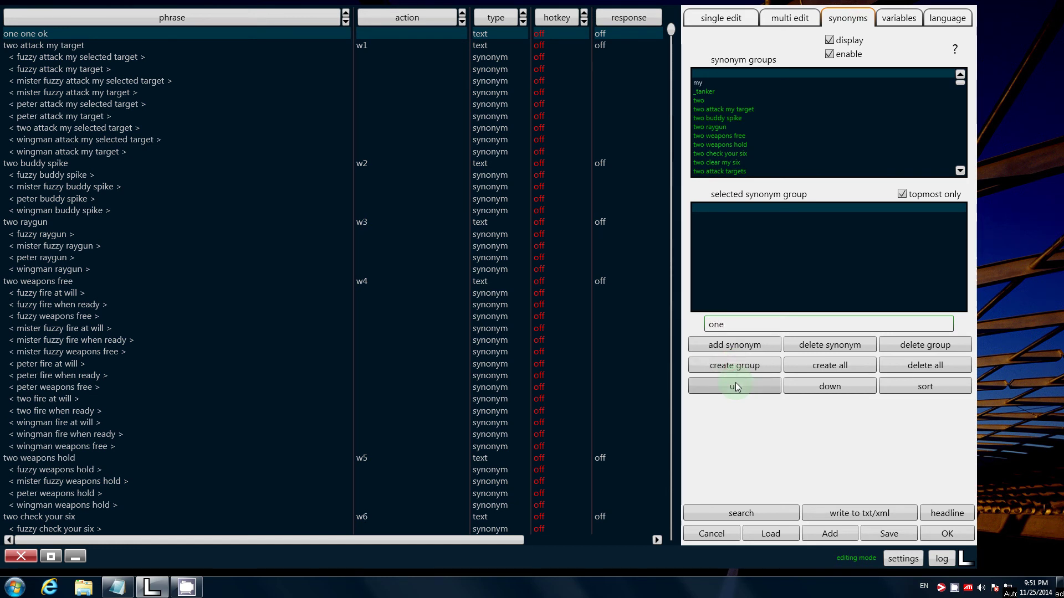
key(Return)
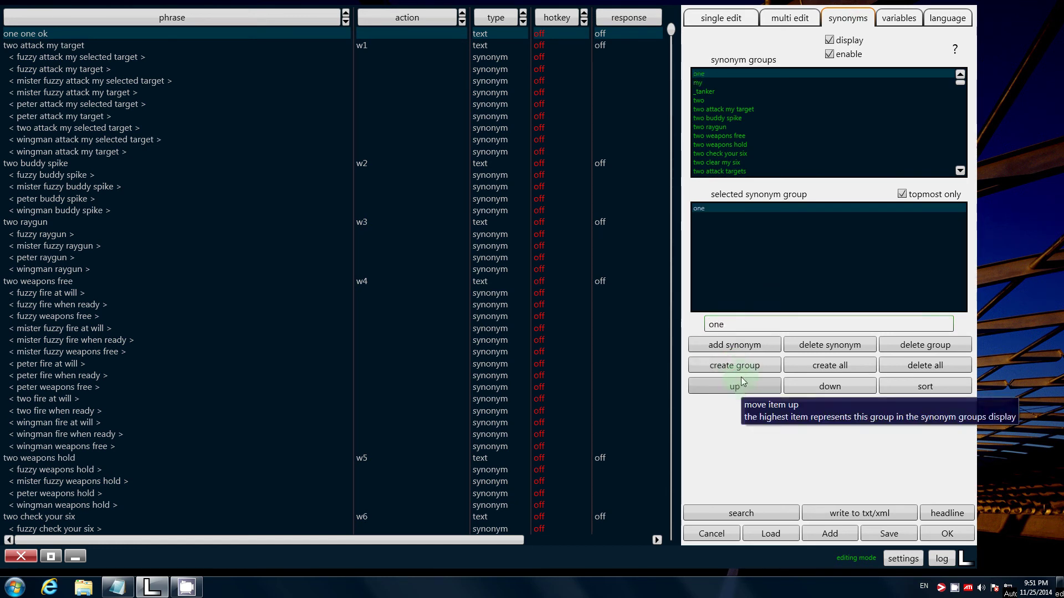
Add "two", "three" and "four" as synonyms to the group containing "one"
click(759, 351)
text(two)
click(758, 347)
text(three)
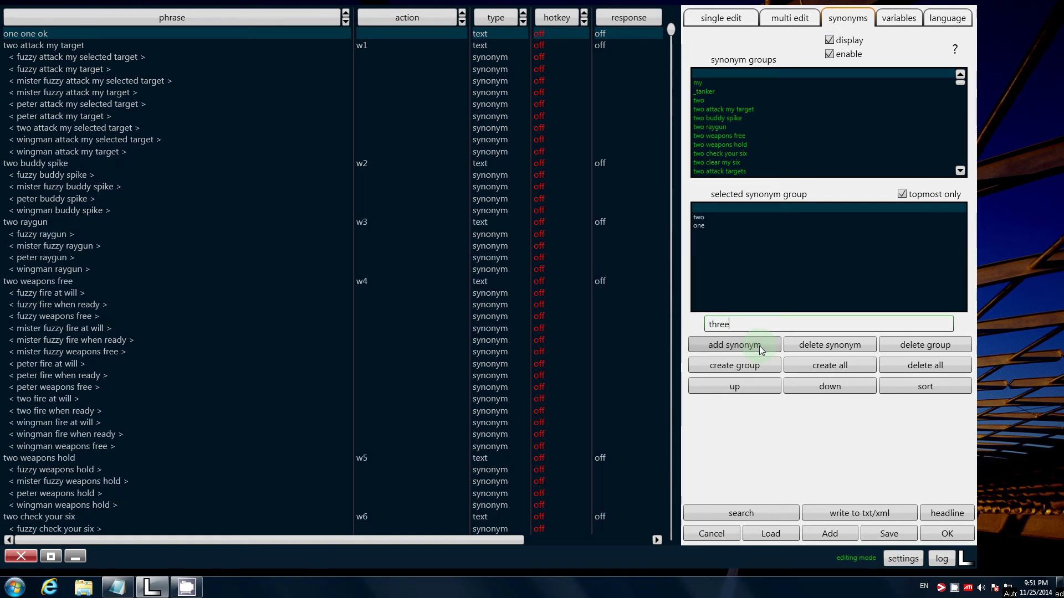
click(759, 346)
text(four)
key(Return)
click(746, 297)
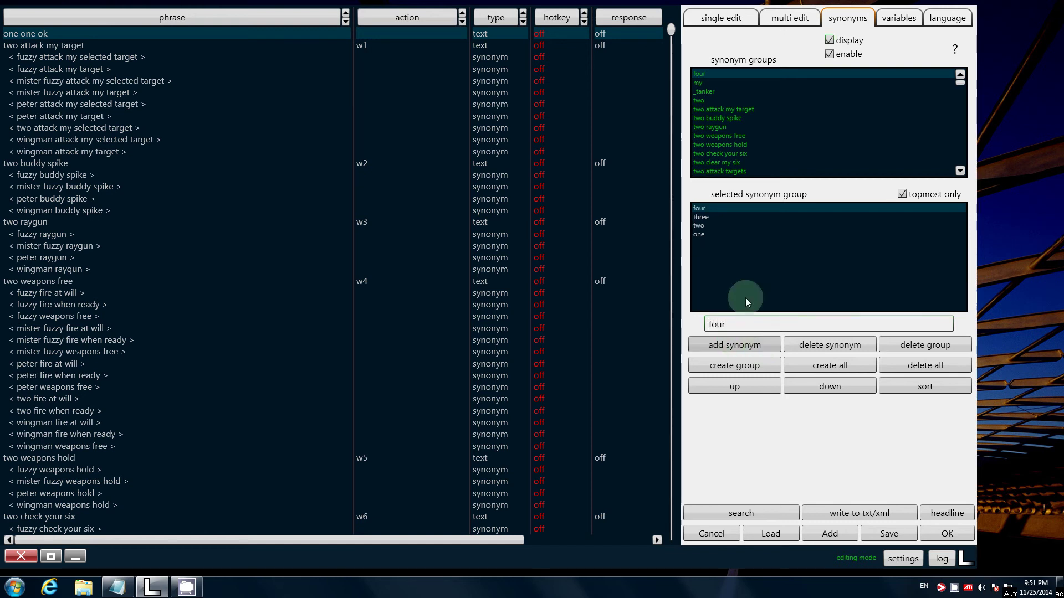
Move "one" to the topmost position in its synonym group
click(713, 234)
click(741, 384)
click(740, 385)
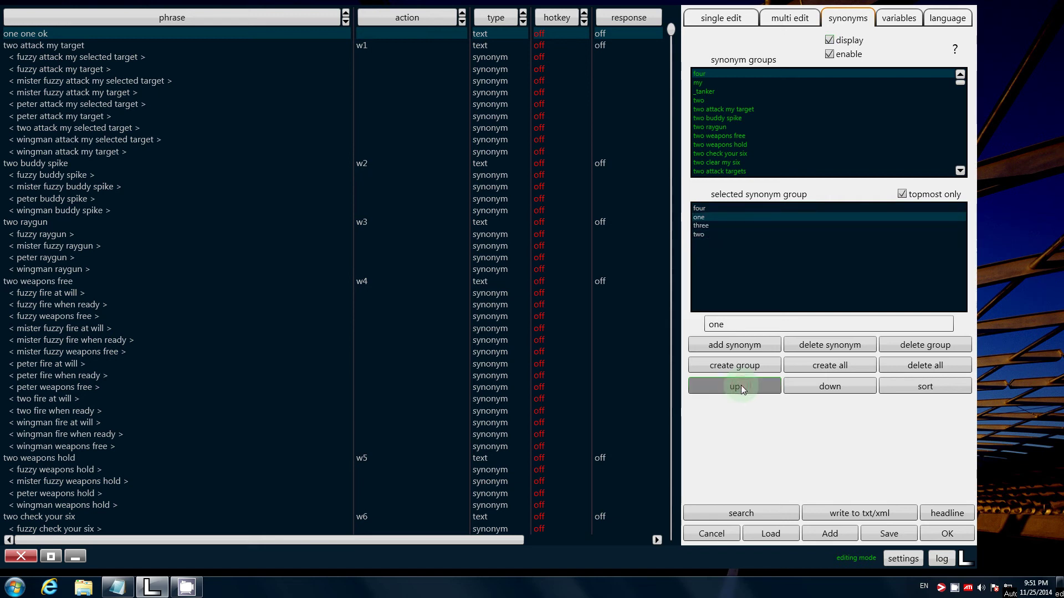
click(740, 385)
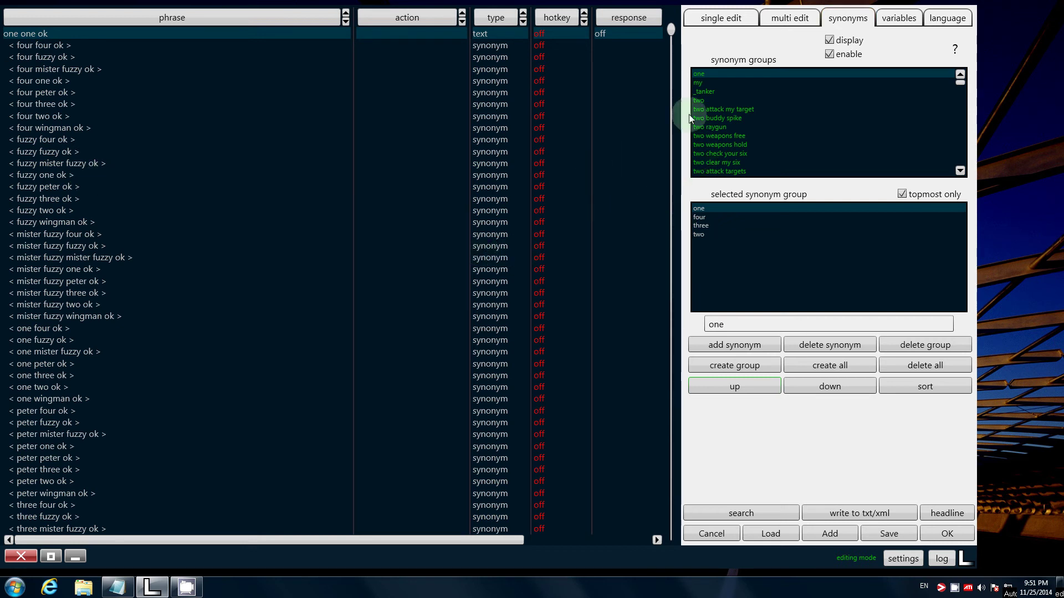
Rename the topmost entry "two" of the wingman synonym group to "twoo"
click(699, 102)
click(773, 275)
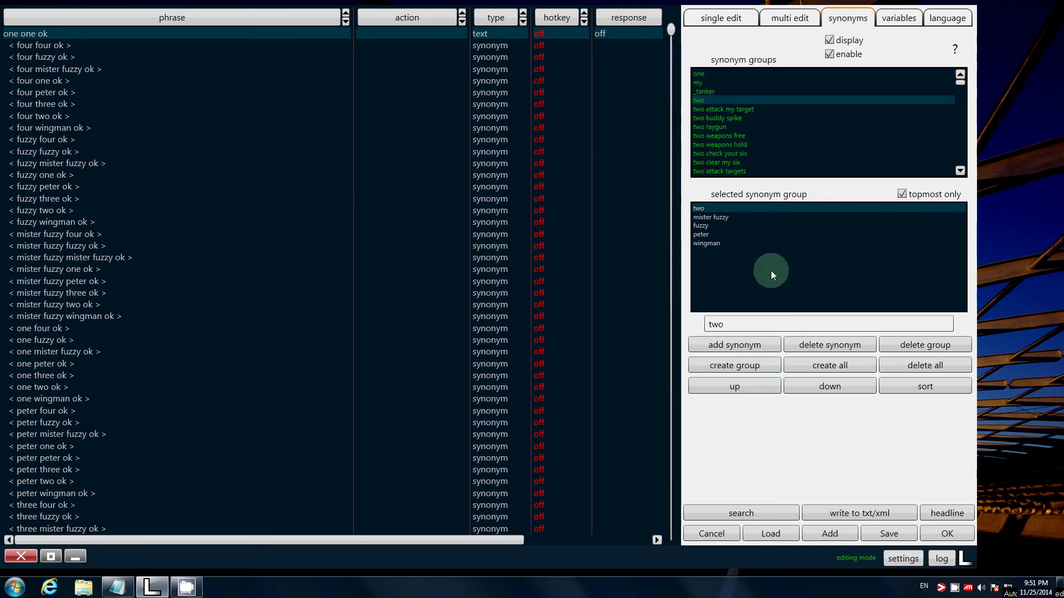
click(727, 323)
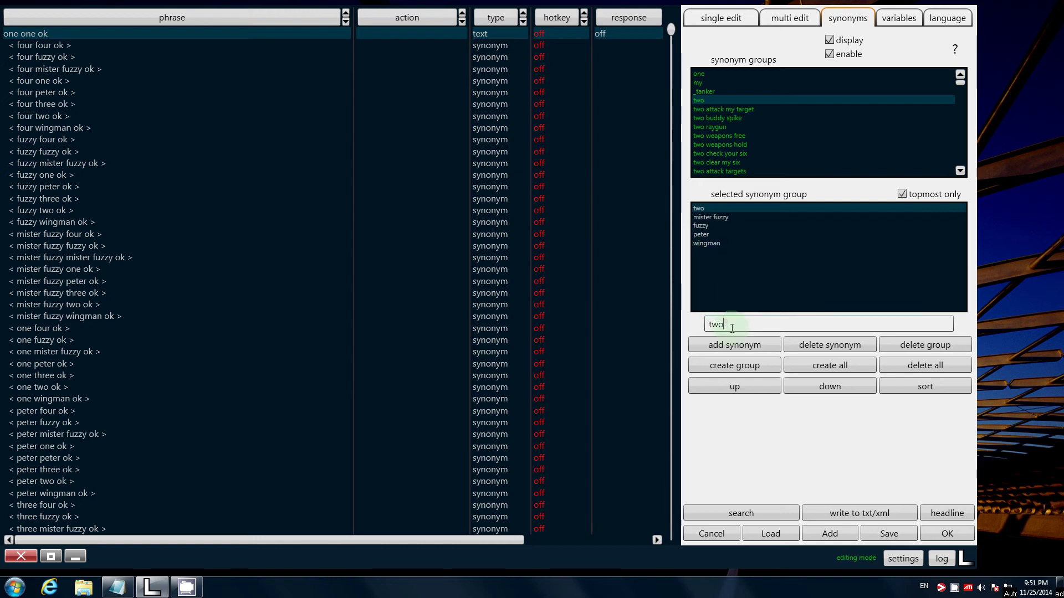
text(o)
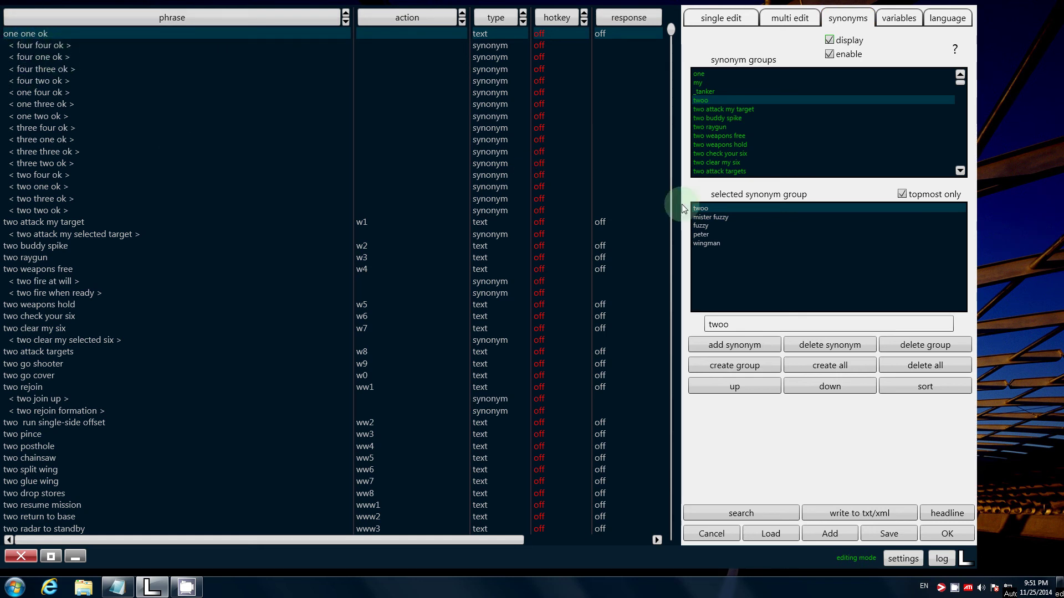
Delete the synonym "one" from its group and delete the "one one ok" command from the command list
click(711, 75)
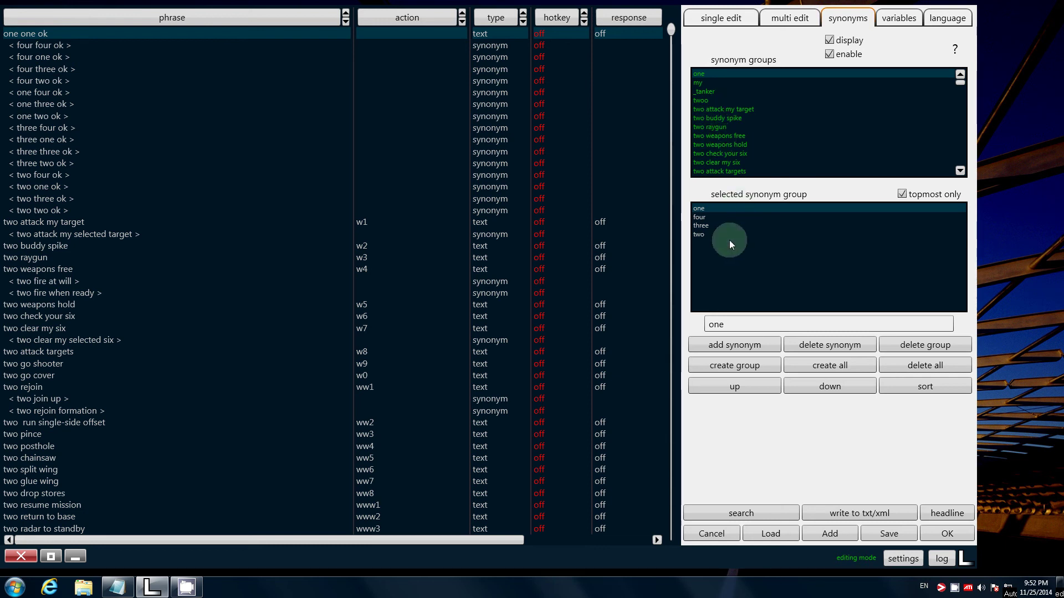
click(816, 347)
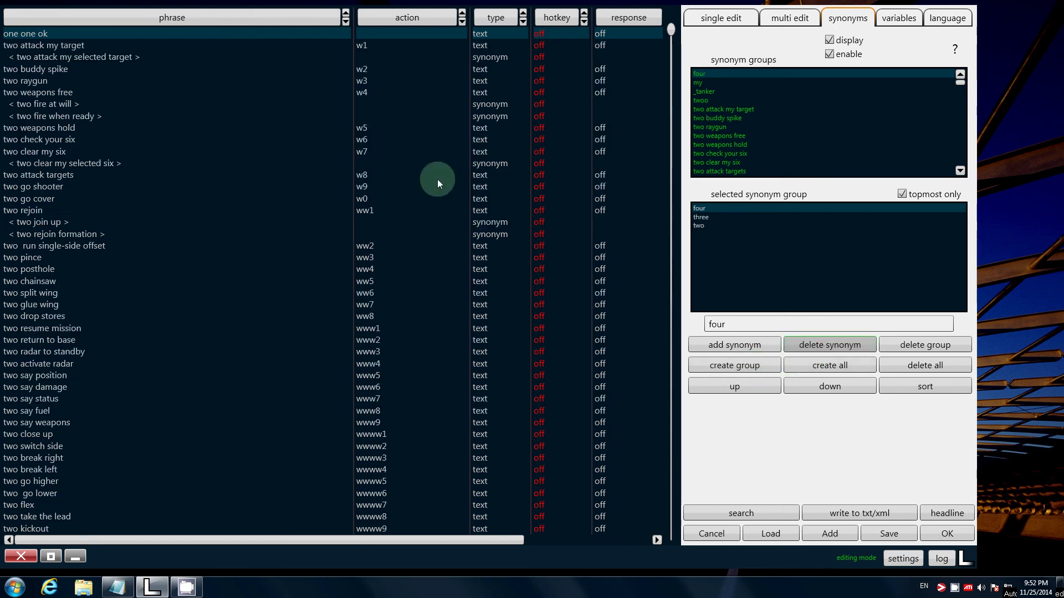
click(721, 18)
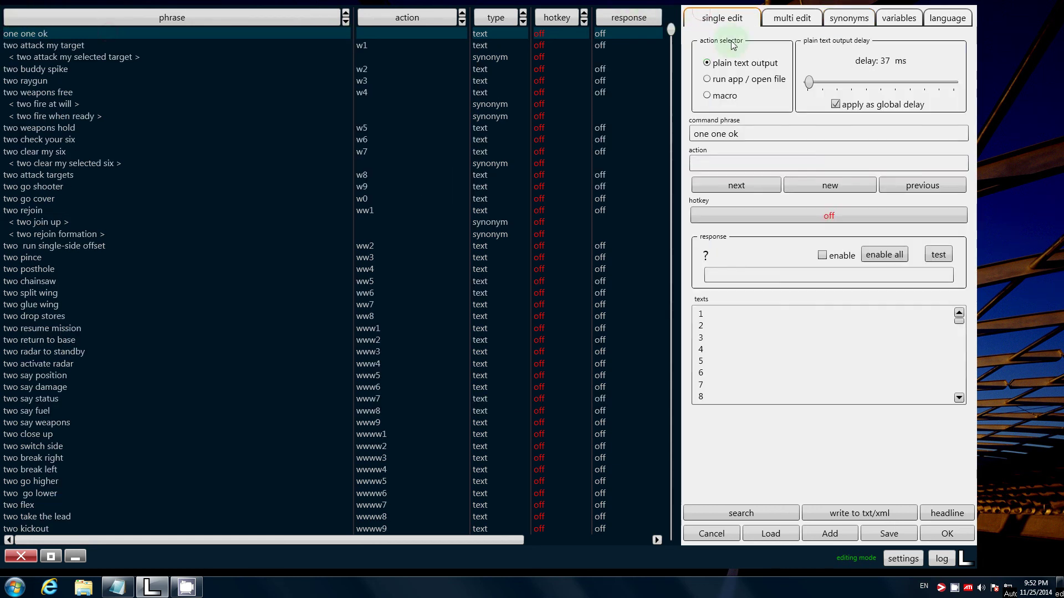
right_click(67, 40)
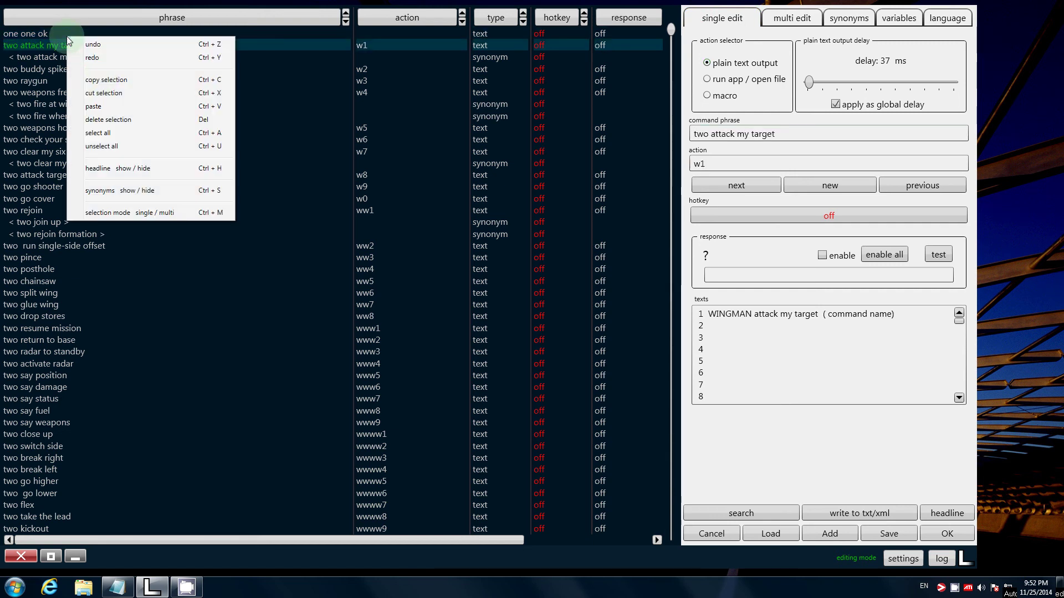
right_click(37, 33)
click(79, 115)
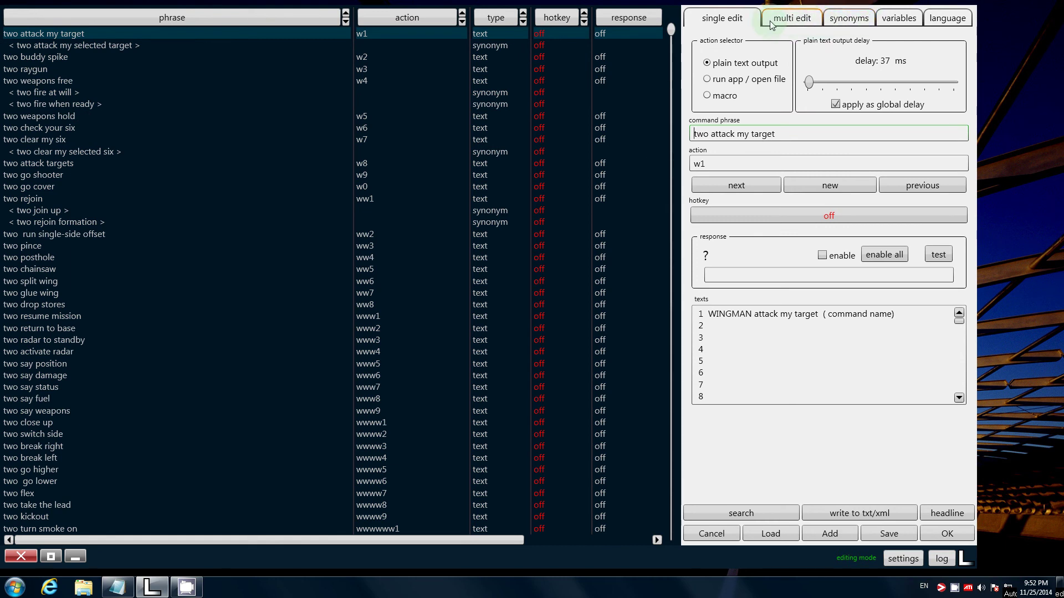
Turn off the display of variables so the command list is shown with placeholders
click(840, 21)
click(893, 21)
click(948, 40)
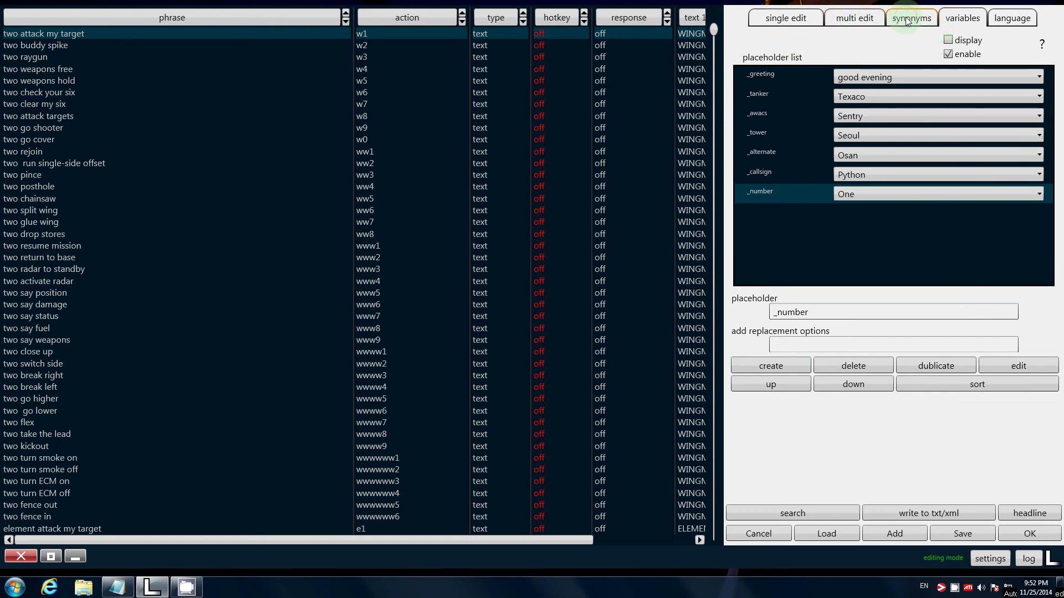
Open the command search and enable modify mode for multi edit
click(908, 21)
click(869, 23)
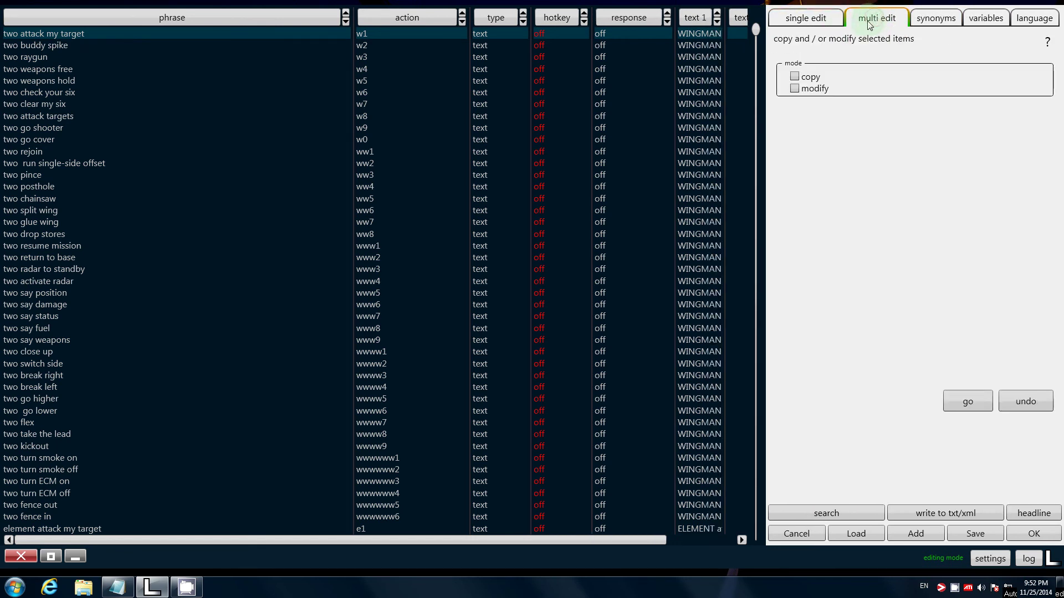
click(831, 511)
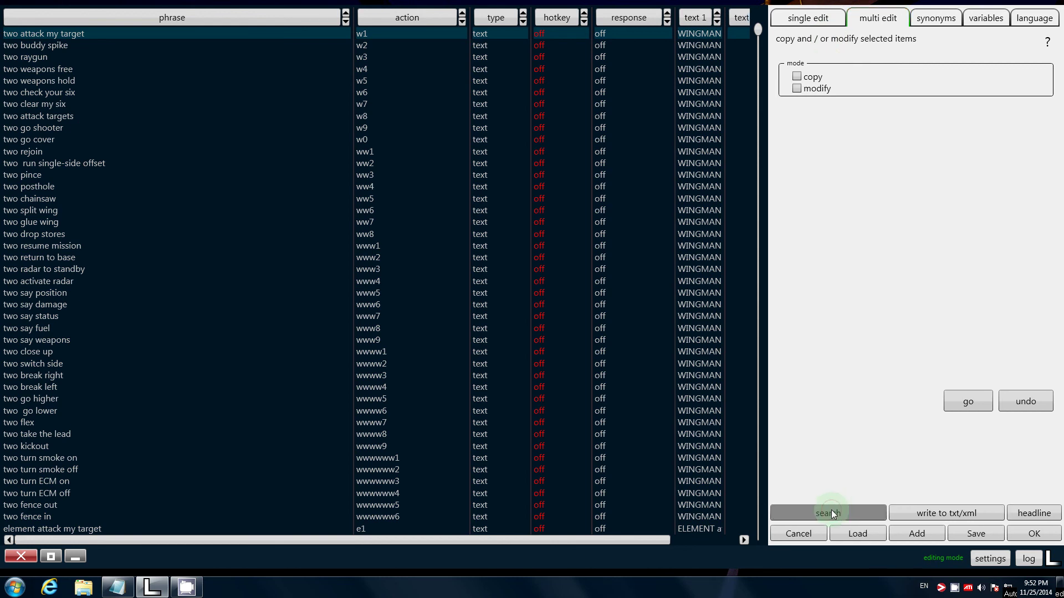
click(798, 89)
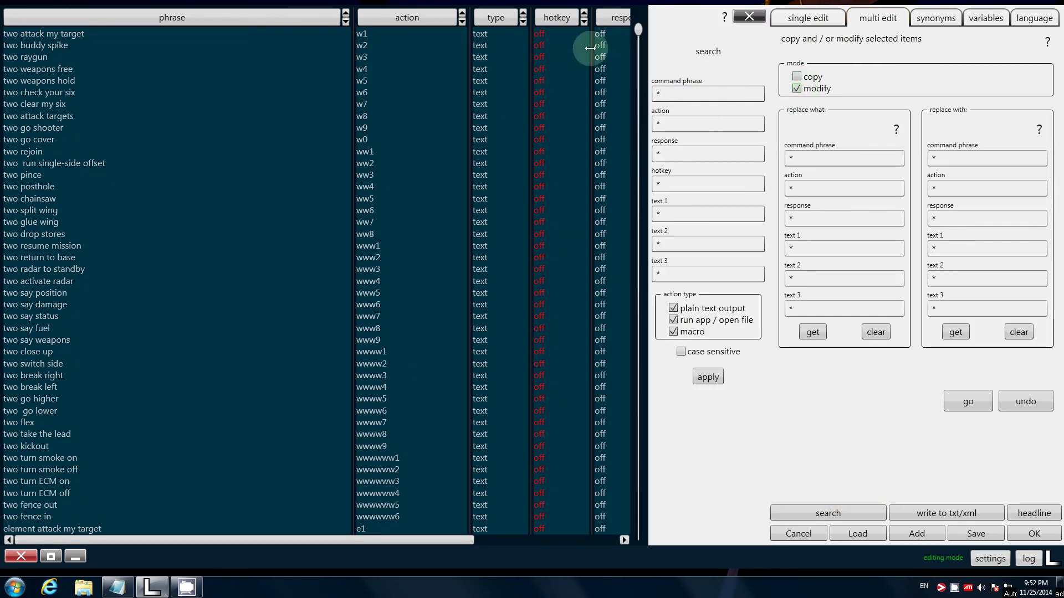
Turn on the display of variables and examine the AWACS, tower and tanker commands at the end of the list
drag(637, 28, 639, 528)
click(936, 19)
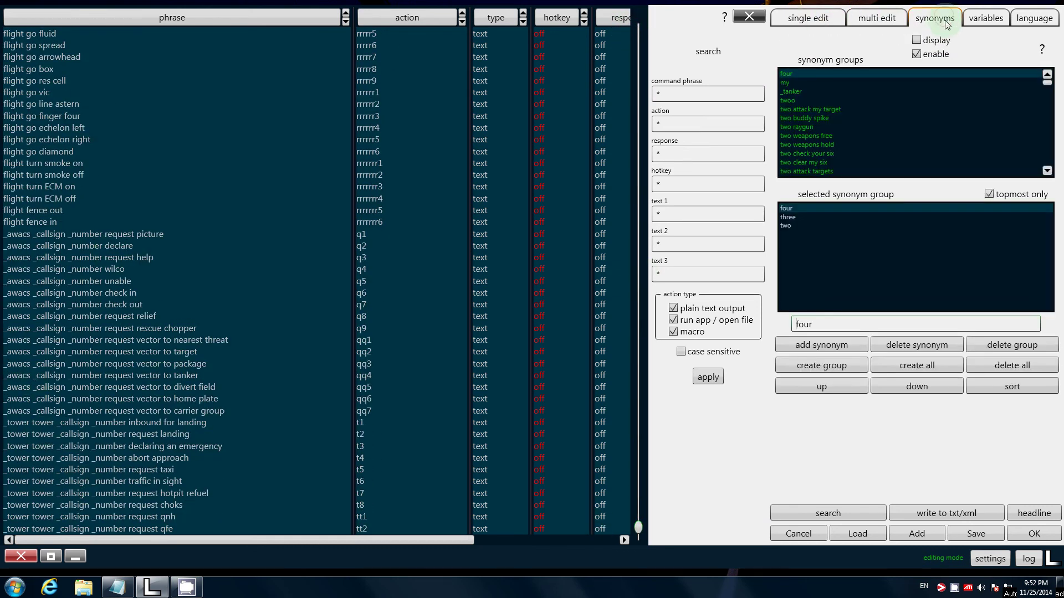
click(981, 19)
click(970, 39)
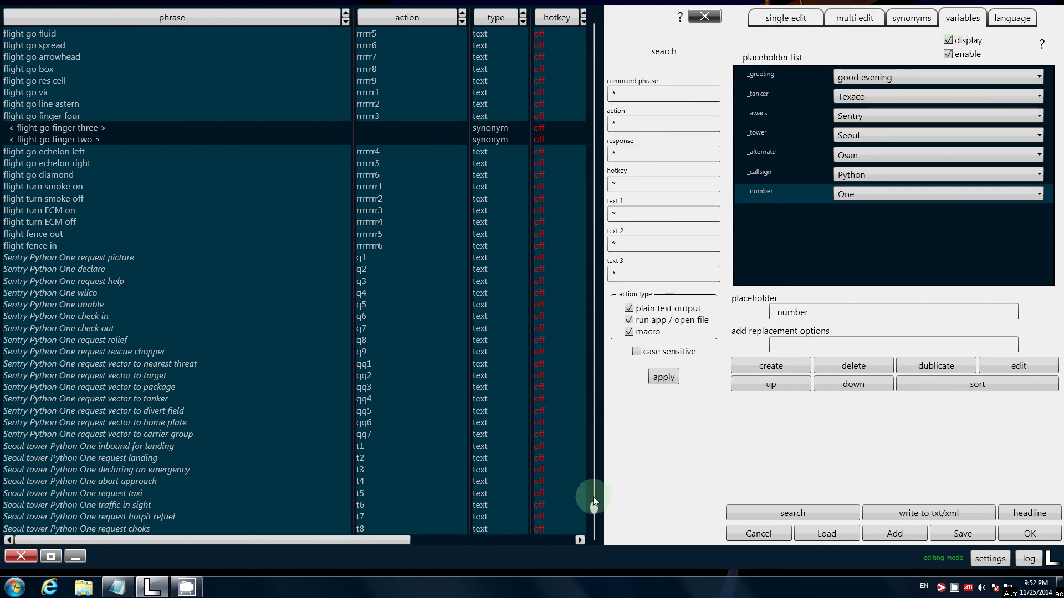
drag(593, 497, 614, 563)
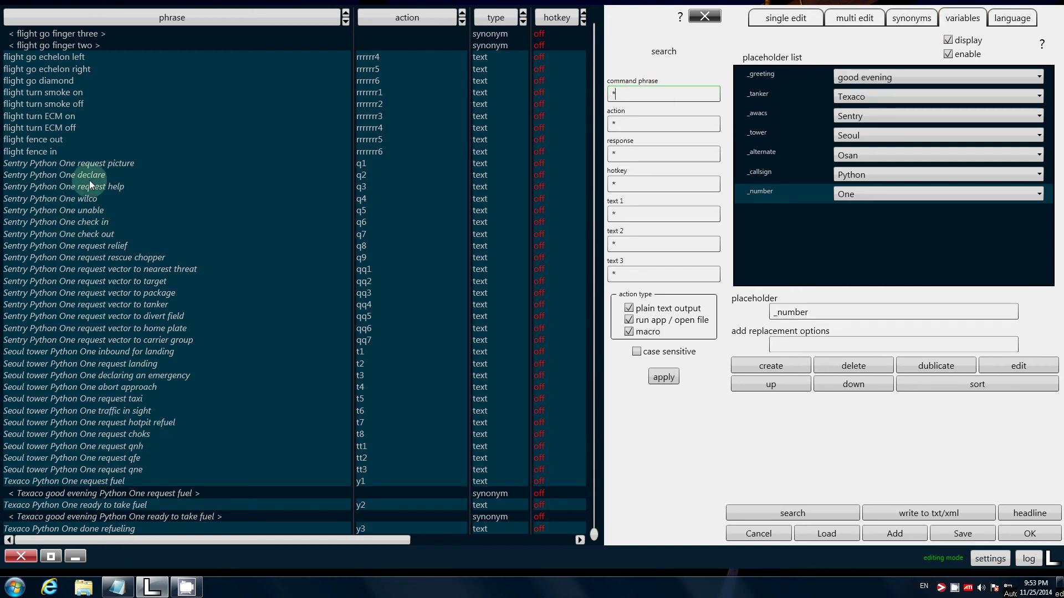
Turn off the display of variables, check that synonyms are hidden too, and return to multi edit
click(912, 21)
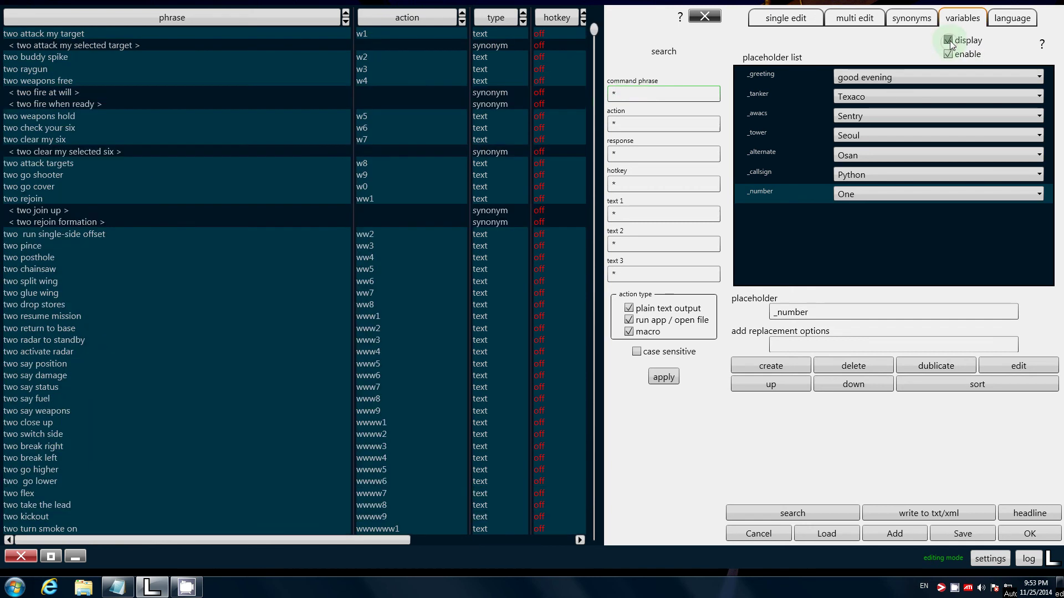
click(864, 19)
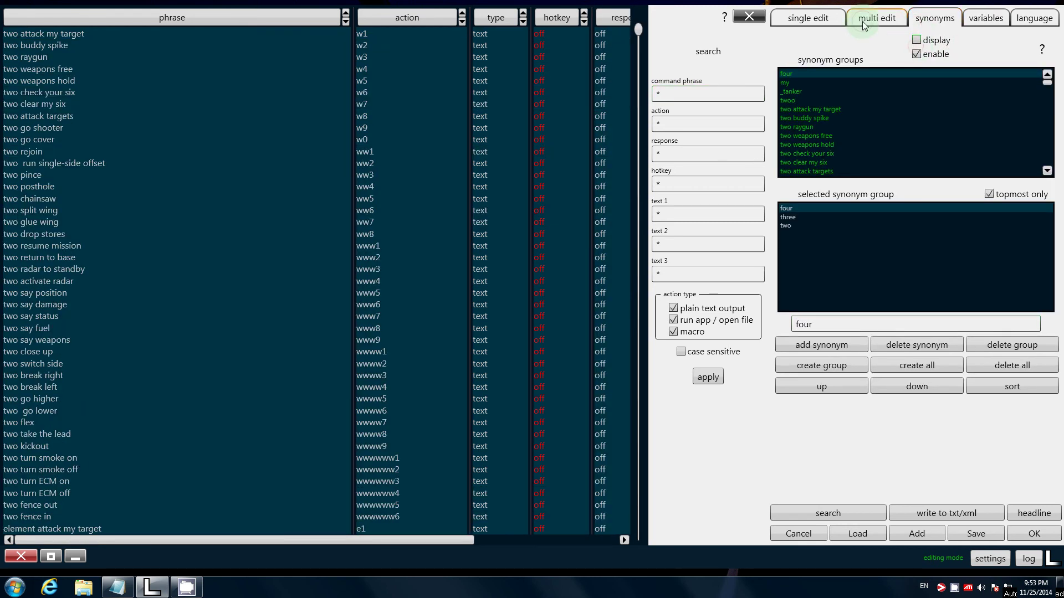
click(944, 21)
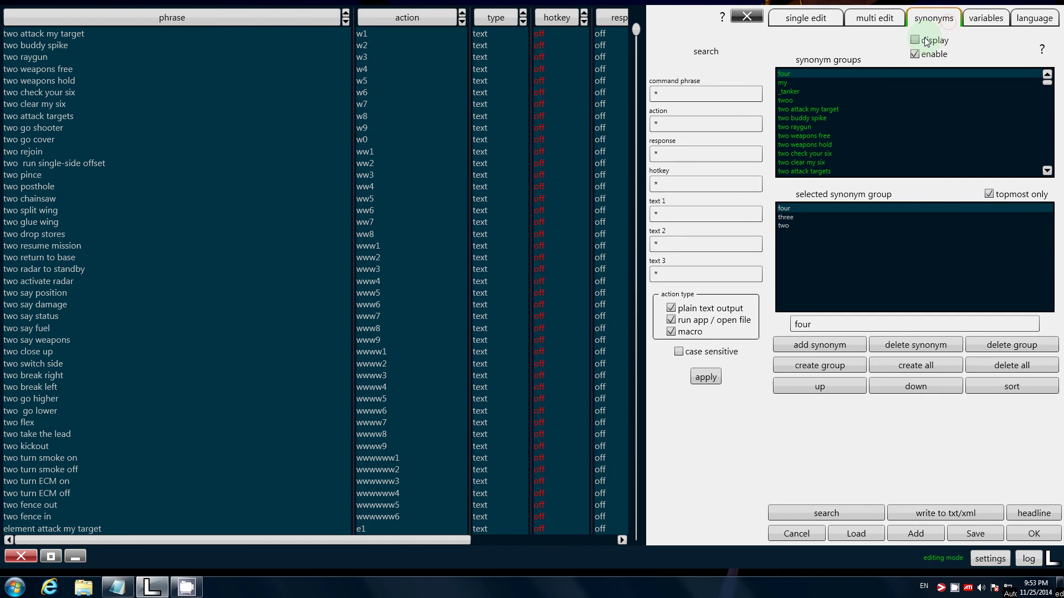
click(997, 16)
click(923, 18)
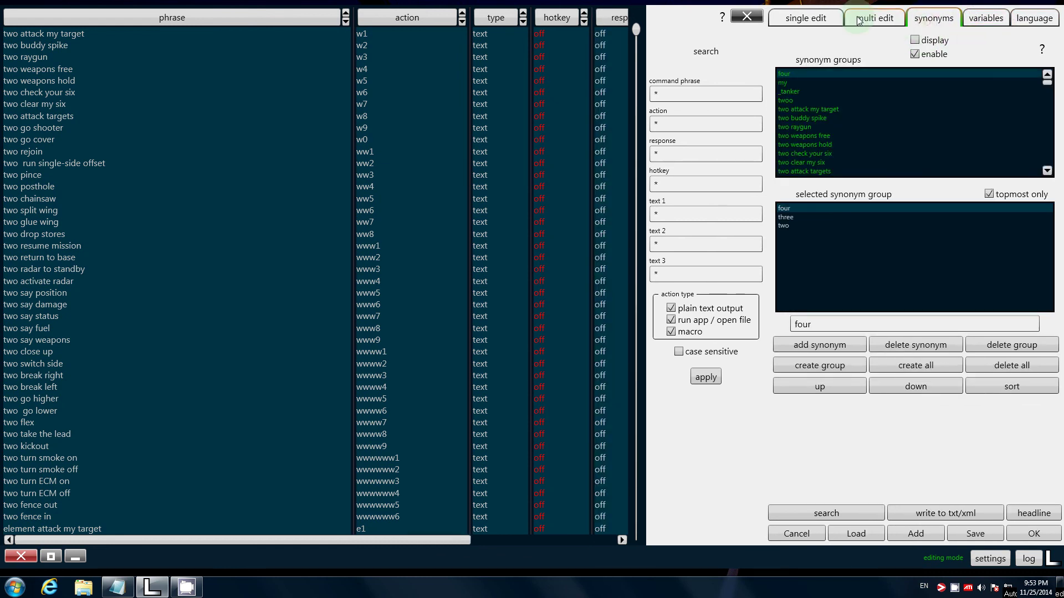
click(884, 20)
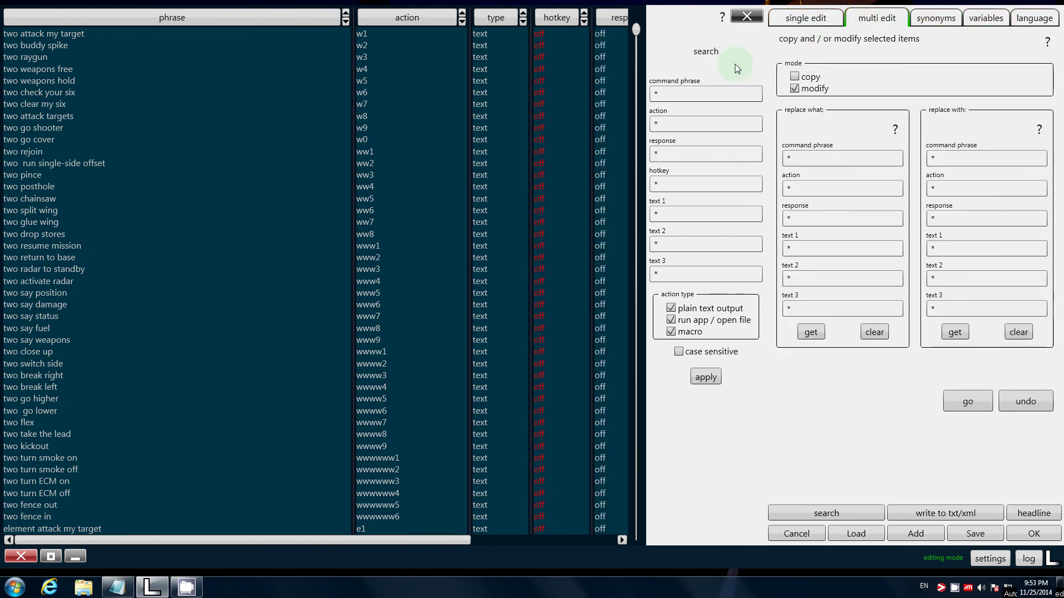
Close the command search, return to single edit and narrow the phrase column of the command list
click(746, 18)
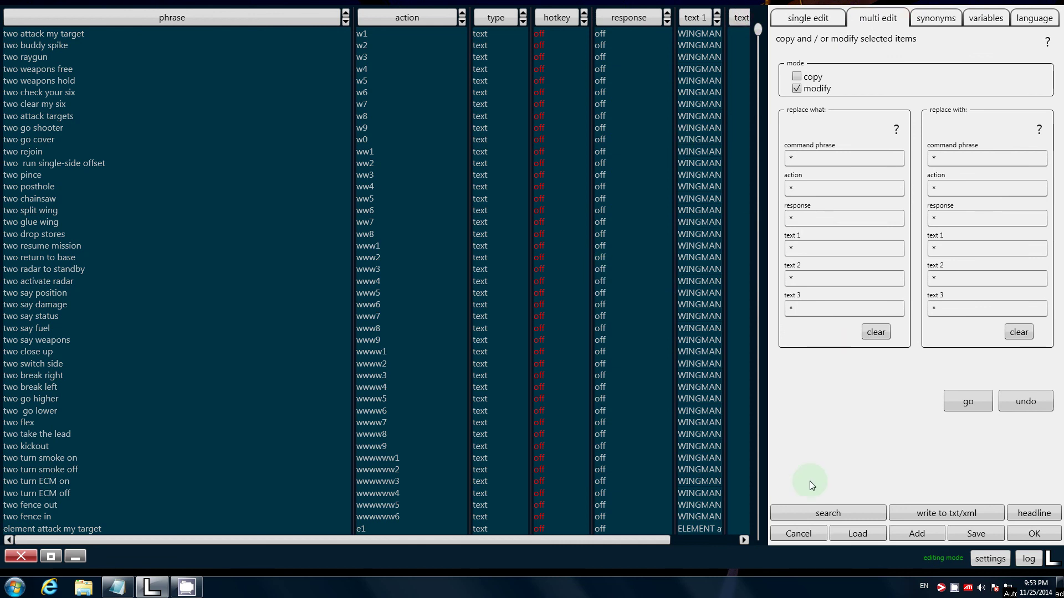
drag(766, 561, 767, 561)
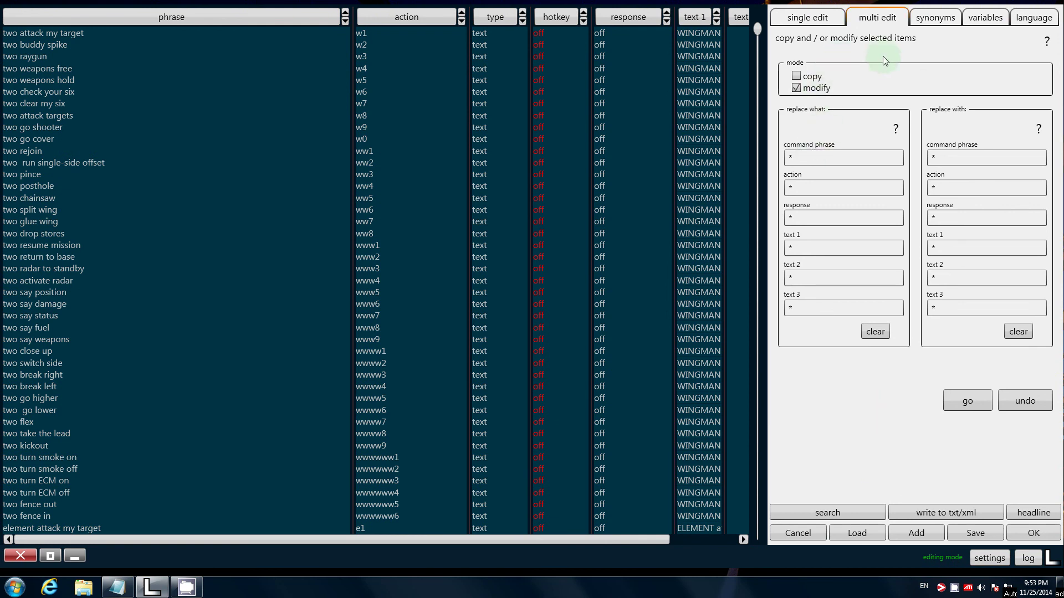
click(826, 20)
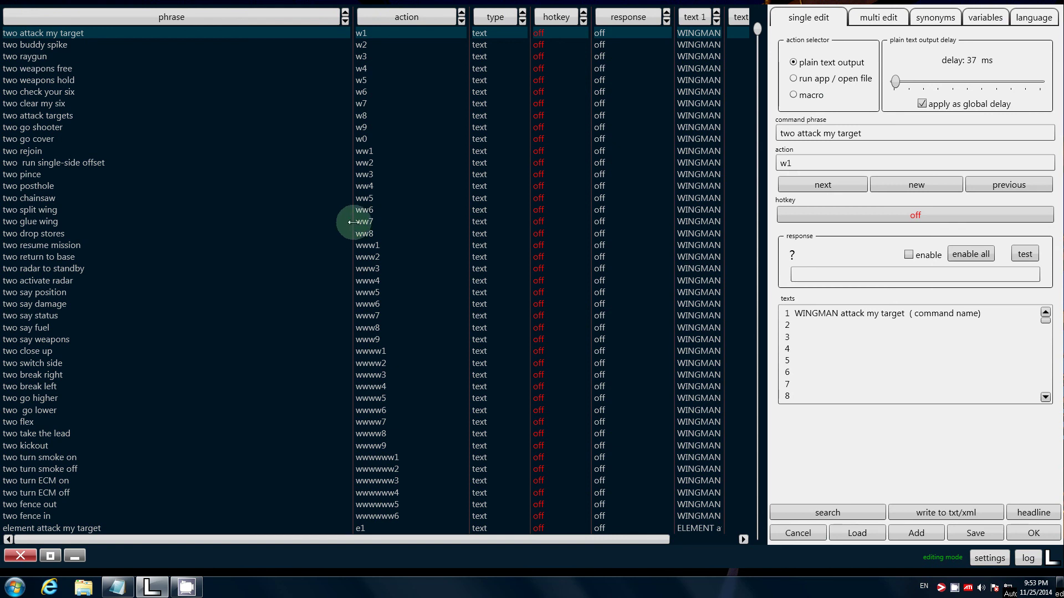
drag(352, 223, 162, 239)
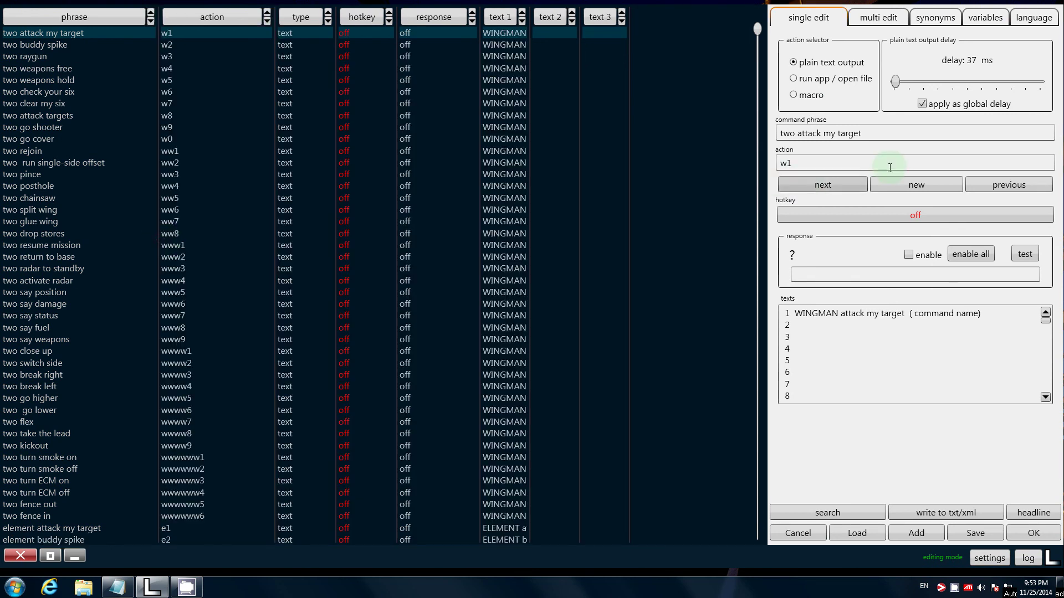
Open the synonym settings and turn off topmost only for the group containing four, three and two
click(860, 17)
click(932, 18)
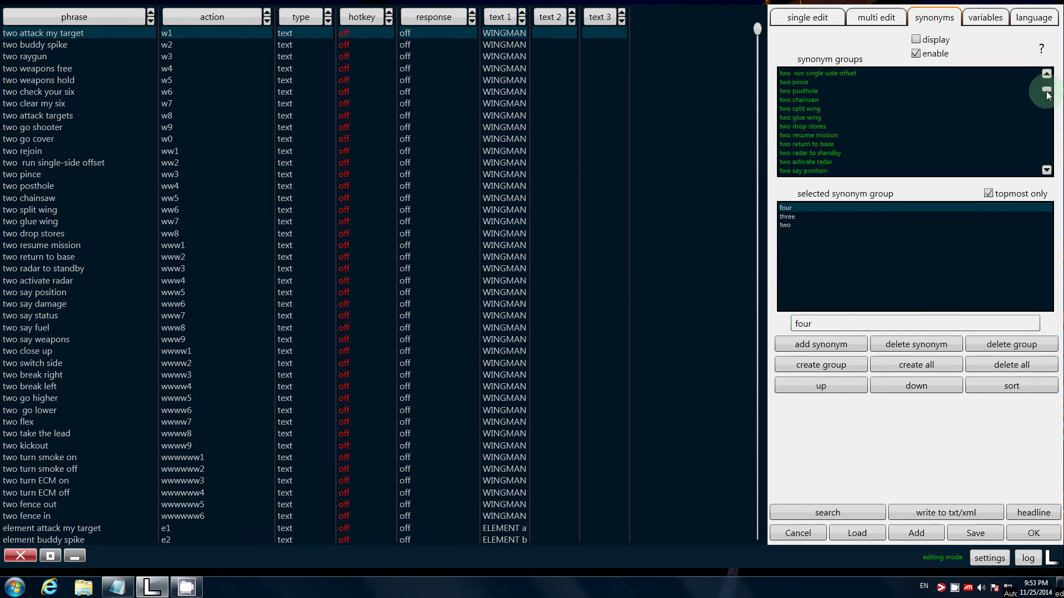
click(992, 194)
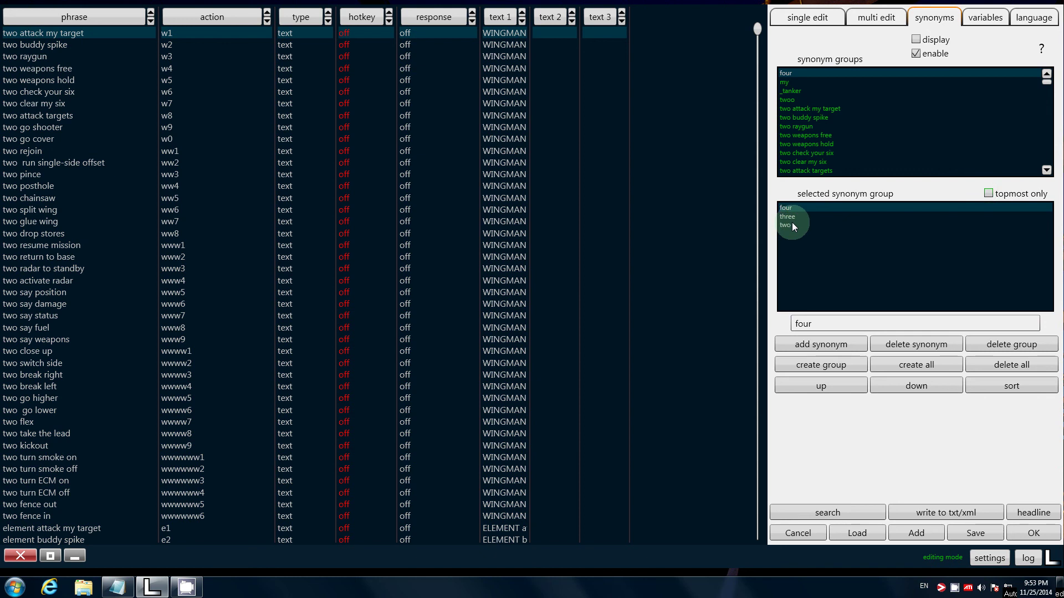
Examine the synonym groups "two attack my target" and "_tanker", including the entry "_tanker _greeting"
click(809, 109)
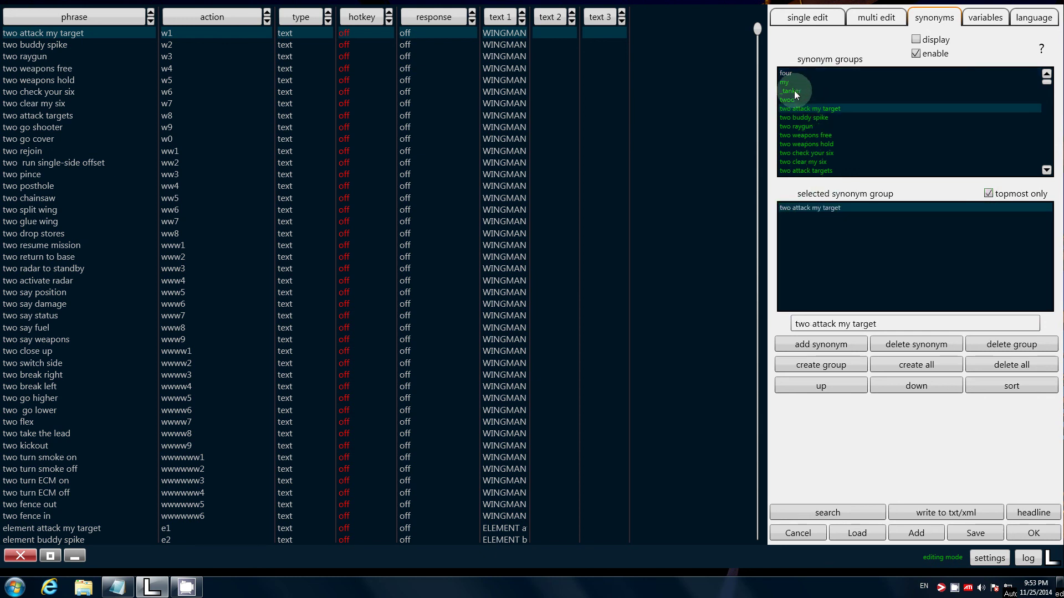
click(794, 91)
click(807, 218)
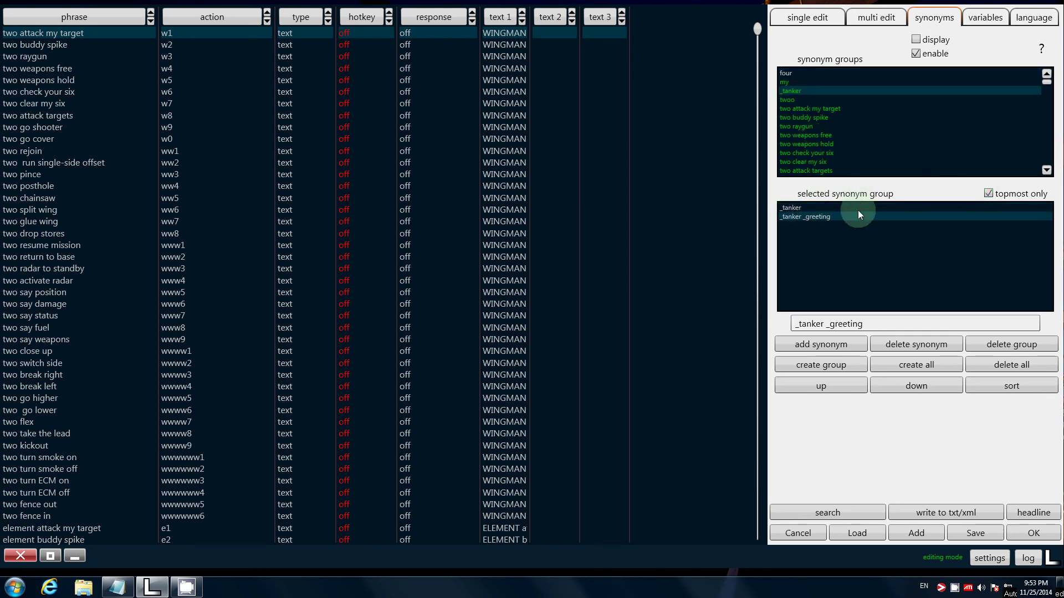
Try to correct the synonym "twoo" to "two" in the wingman group, then recheck that group's entries
click(813, 102)
click(834, 323)
key(BackSpace)
key(Return)
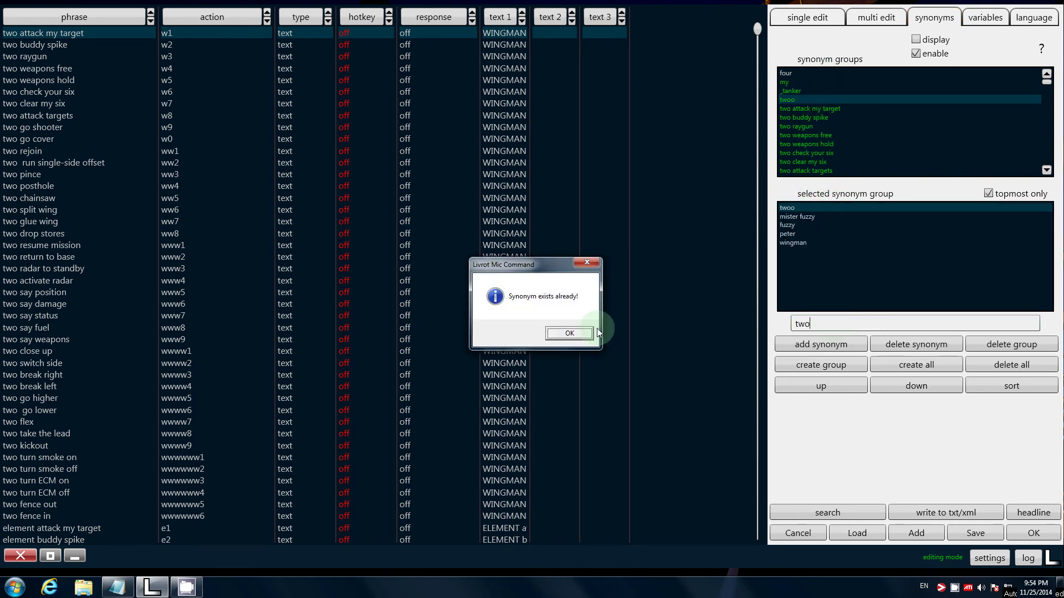
click(579, 333)
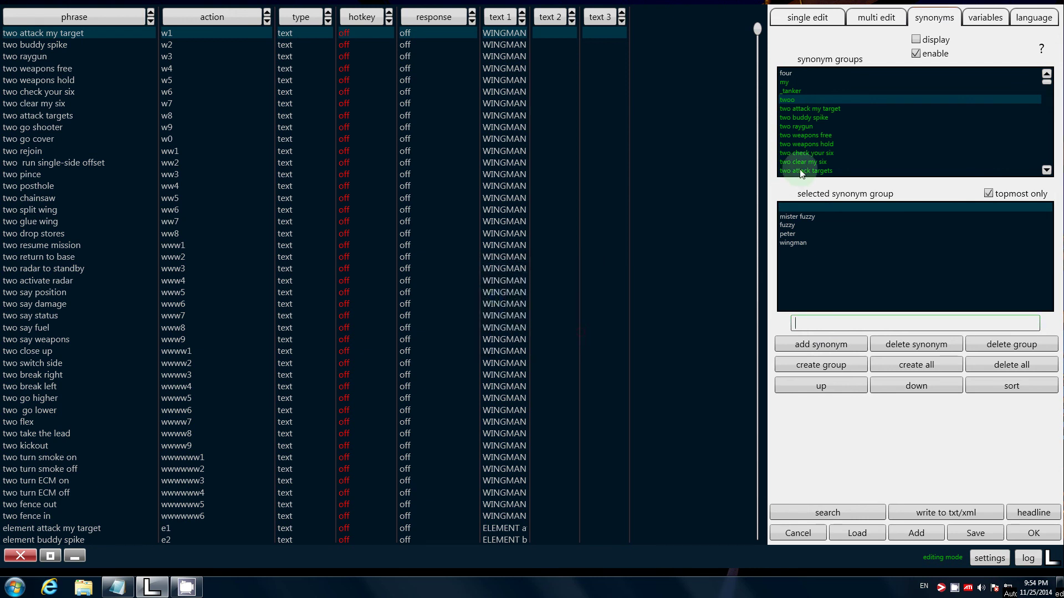
click(790, 81)
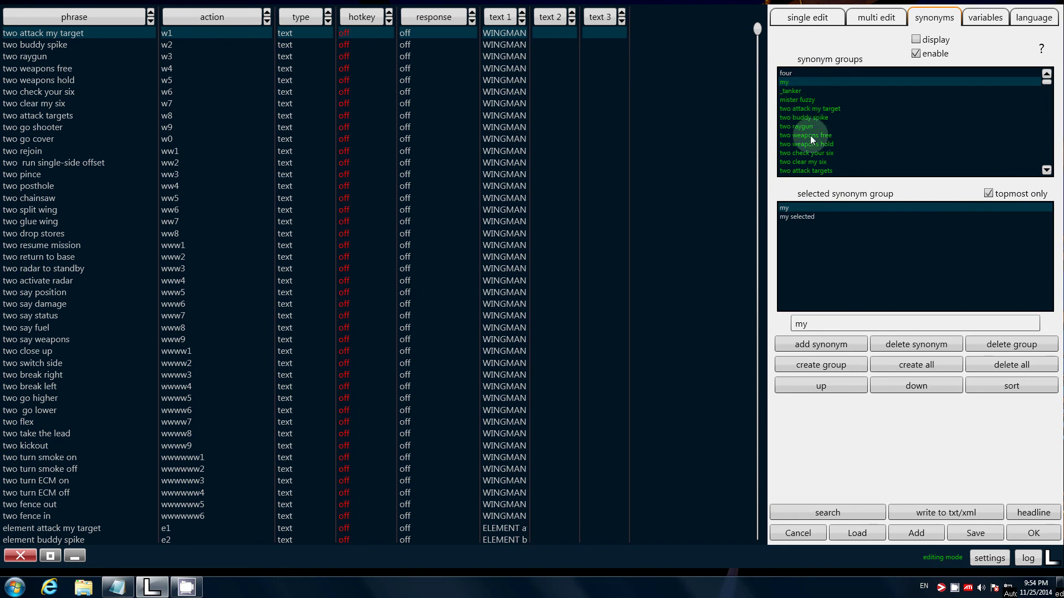
click(794, 101)
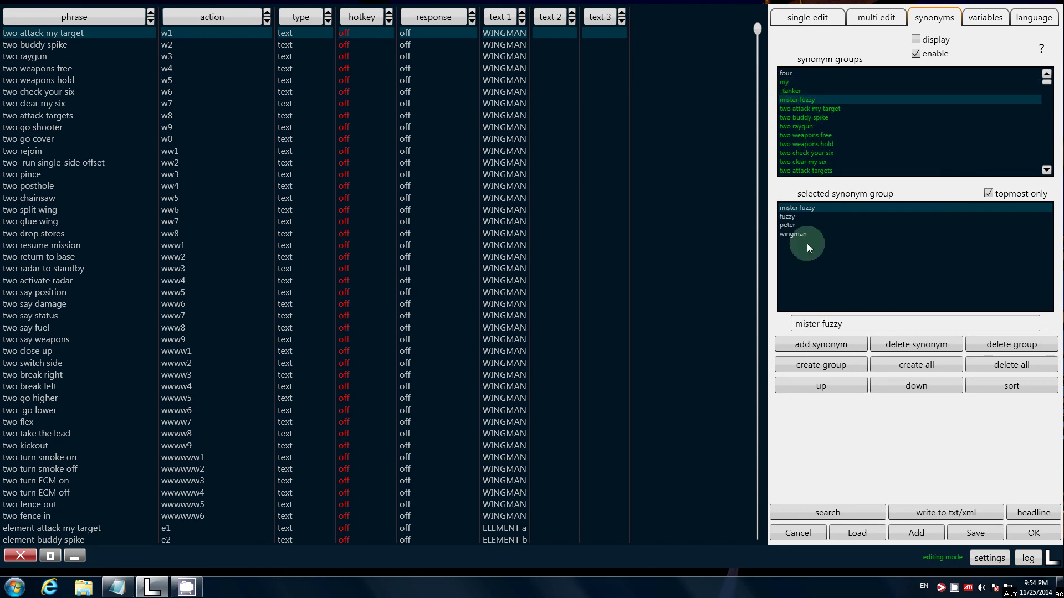
Delete the synonym group containing four, three and two
click(783, 83)
click(789, 75)
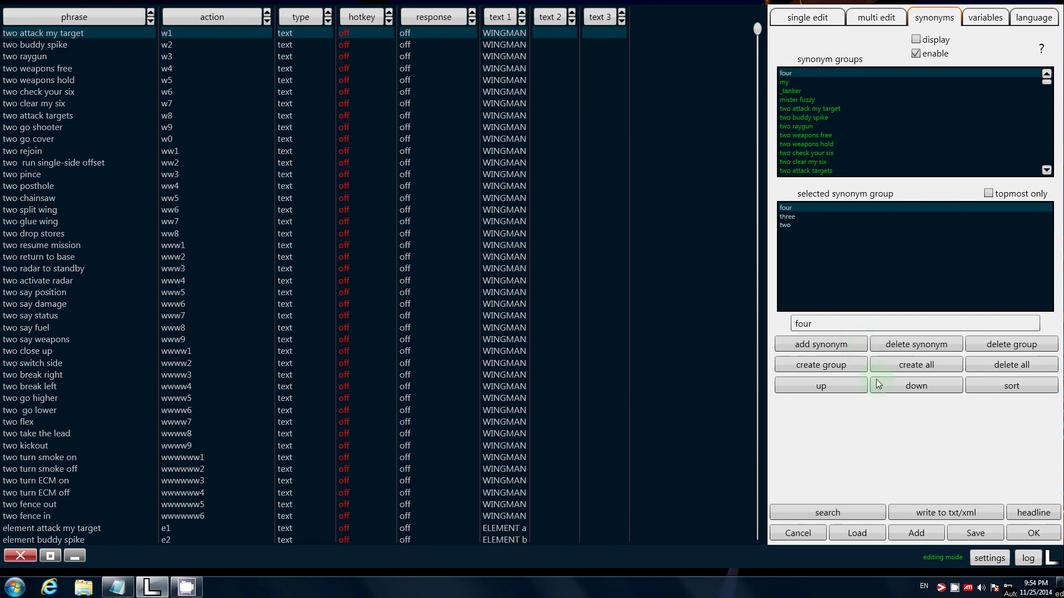
click(992, 344)
Add the synonym "two" to the group containing mister fuzzy and wingman
click(813, 92)
click(826, 346)
text(two)
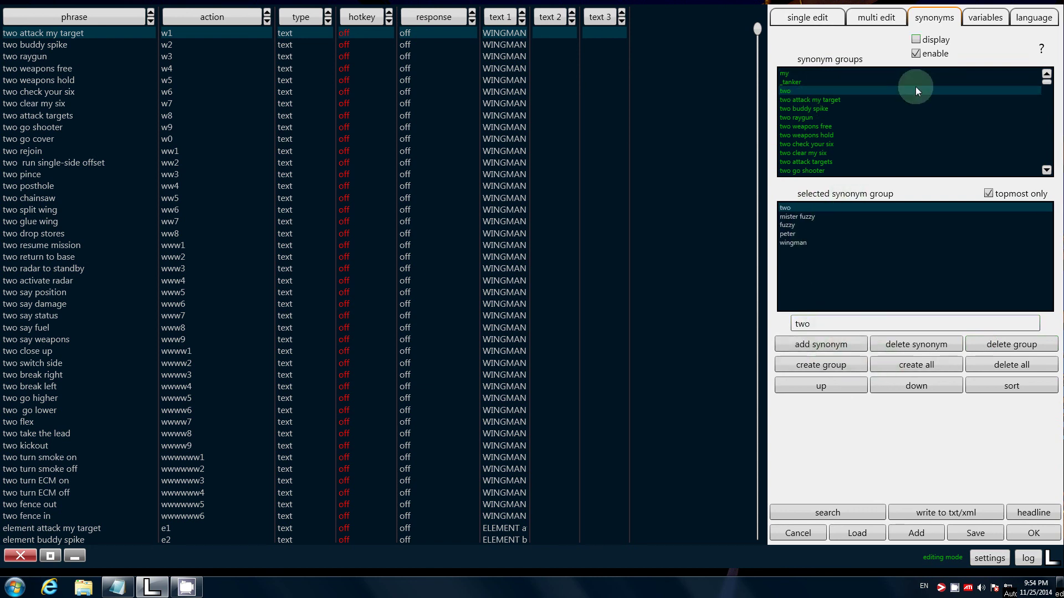
Turn on the display of synonyms and variables in the command list
click(931, 40)
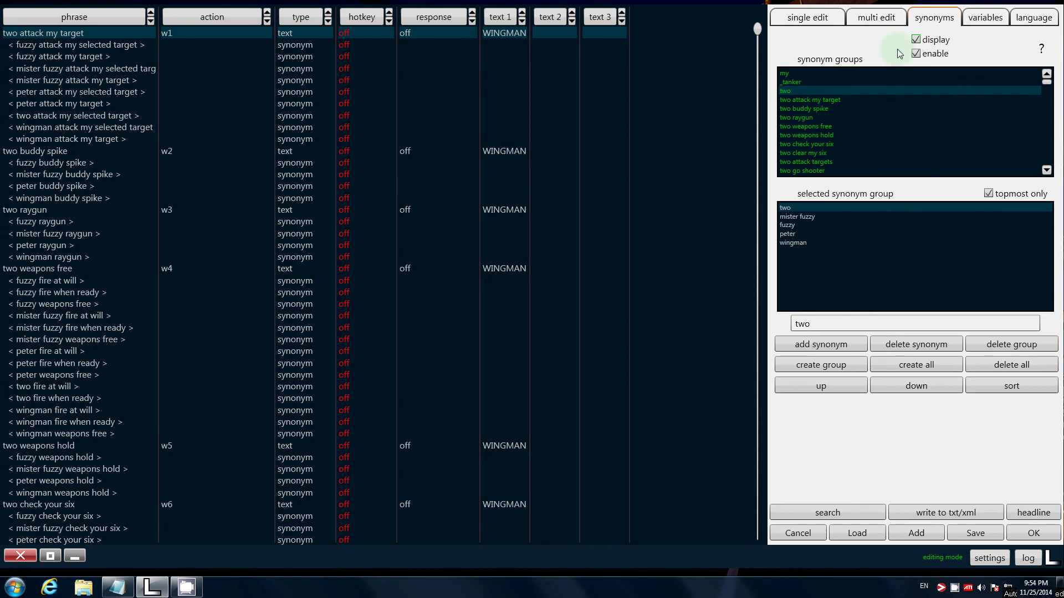
click(981, 17)
click(958, 40)
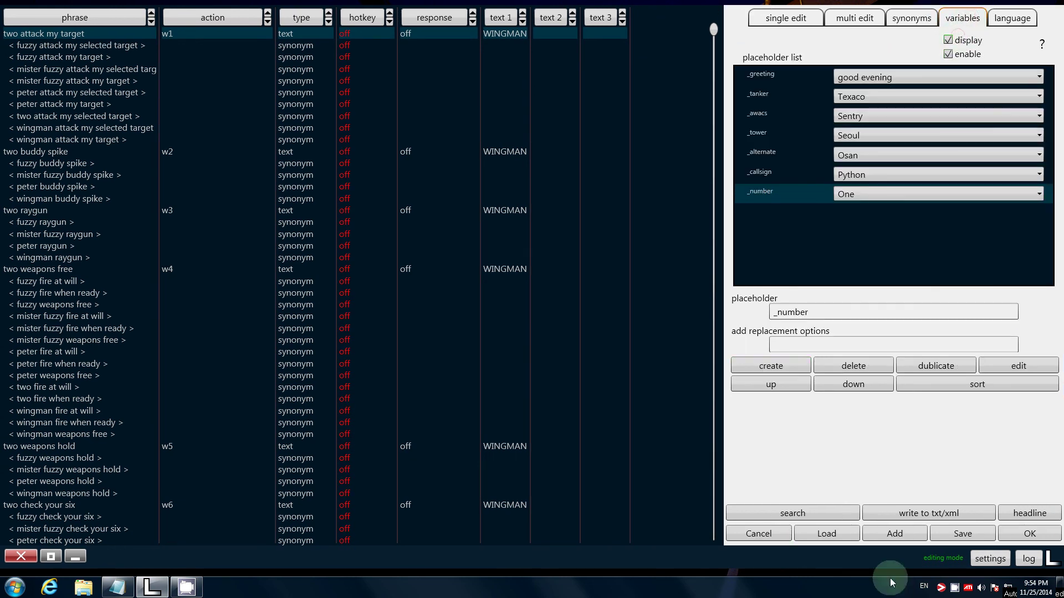